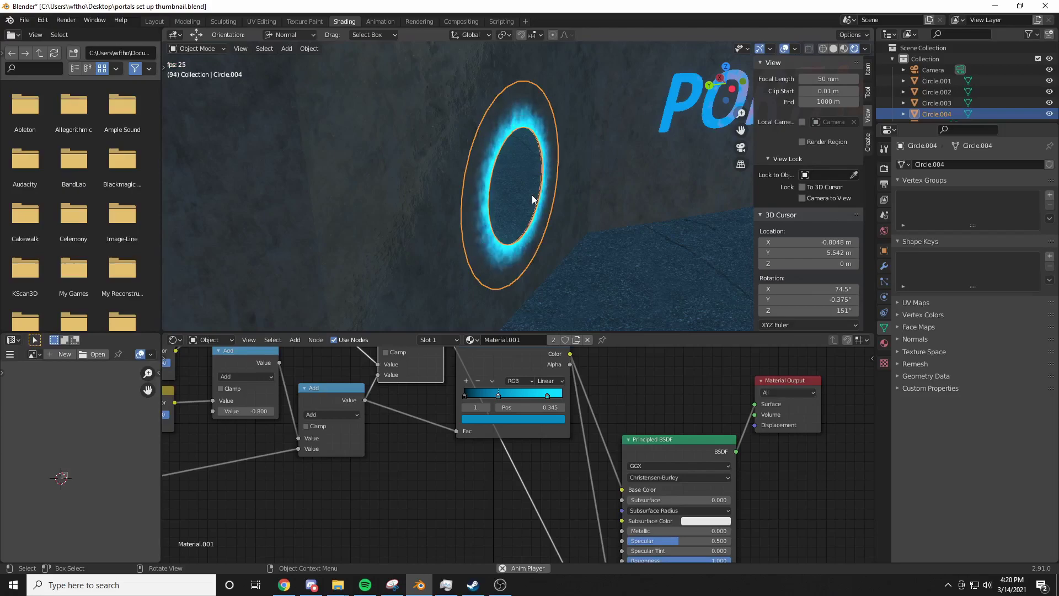
Start a new General file without saving the current one, and delete all of the default objects.
{"action": "scroll", "coordinate": [499, 422], "scroll_direction": "down", "scroll_amount": 4}
{"action": "scroll", "coordinate": [618, 395], "scroll_direction": "down", "scroll_amount": 4}
{"action": "mouse_move", "coordinate": [479, 379]}
{"action": "middle_mouse_down"}
{"action": "mouse_move", "coordinate": [618, 395]}
{"action": "mouse_move", "coordinate": [474, 381]}
{"action": "middle_mouse_up"}
{"action": "key", "text": "ctrl+n"}
{"action": "left_click", "coordinate": [575, 174]}
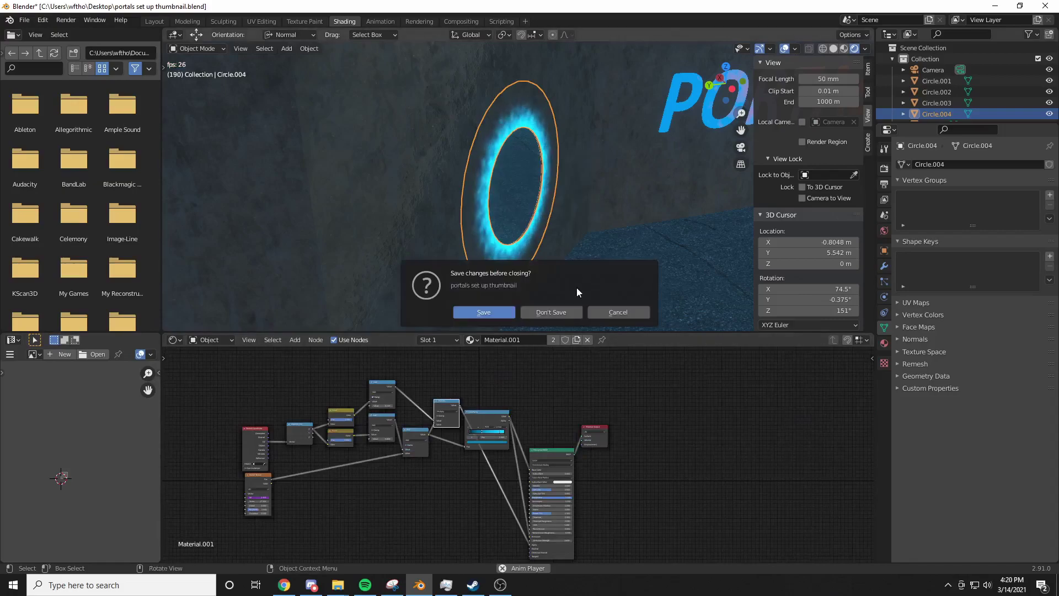
{"action": "left_click", "coordinate": [562, 309]}
{"action": "key", "text": "a"}
{"action": "key", "text": "Delete"}
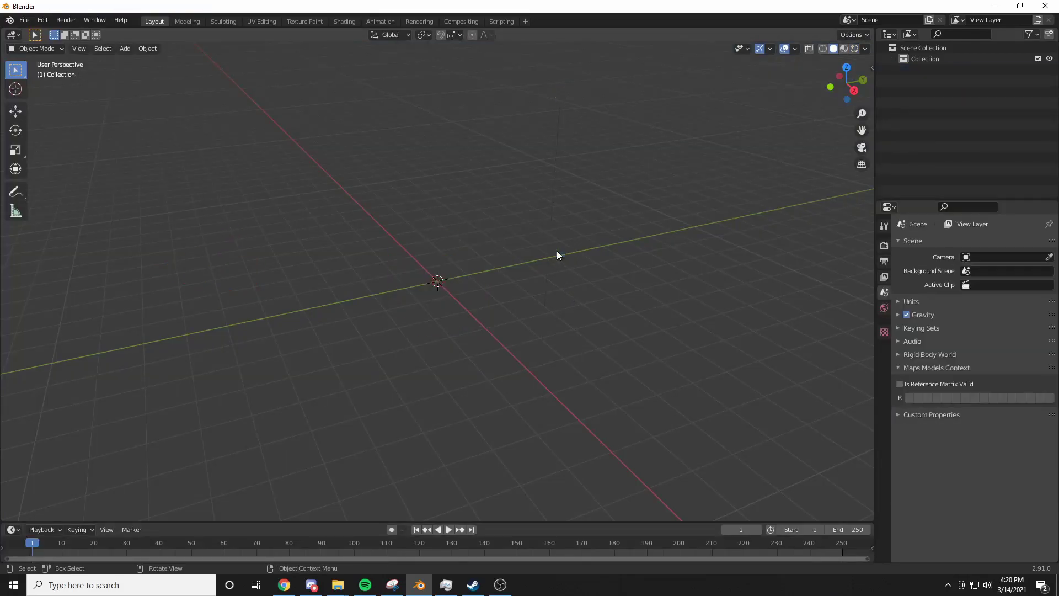
Add a mesh circle and extrude its edge outward into a flat ring, scaling with the Z axis locked.
{"action": "key", "text": "shift+a"}
{"action": "left_click", "coordinate": [607, 273]}
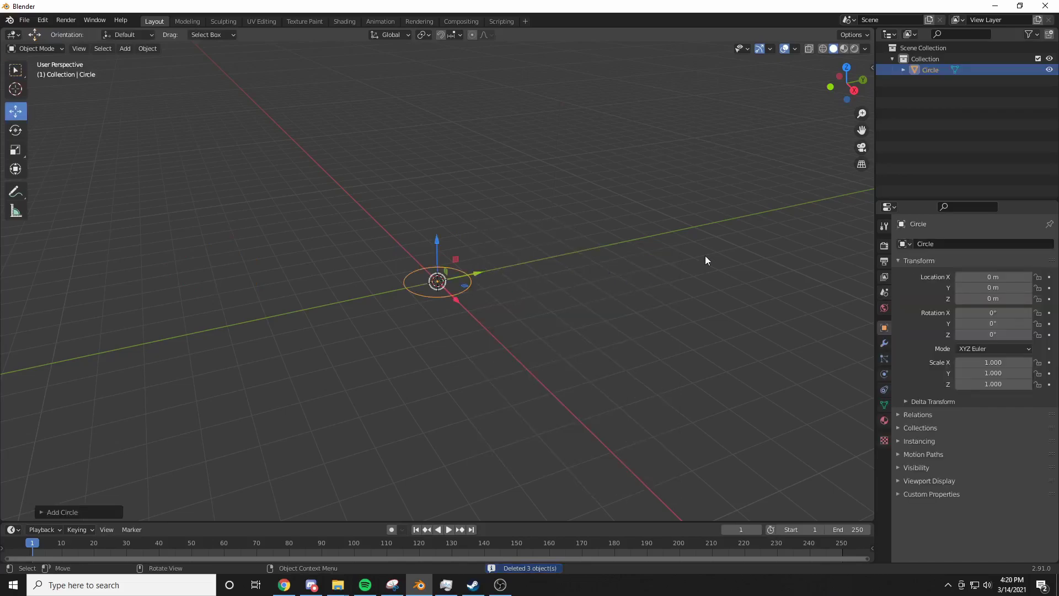
{"action": "scroll", "coordinate": [705, 256], "scroll_direction": "up", "scroll_amount": 8}
{"action": "key", "text": "Tab"}
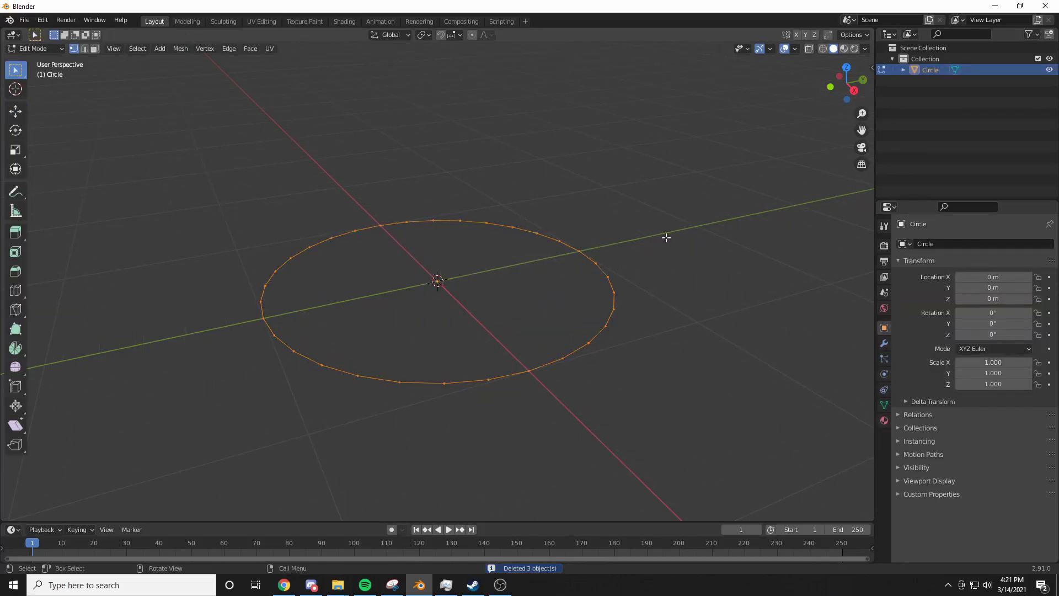
{"action": "key", "text": "e"}
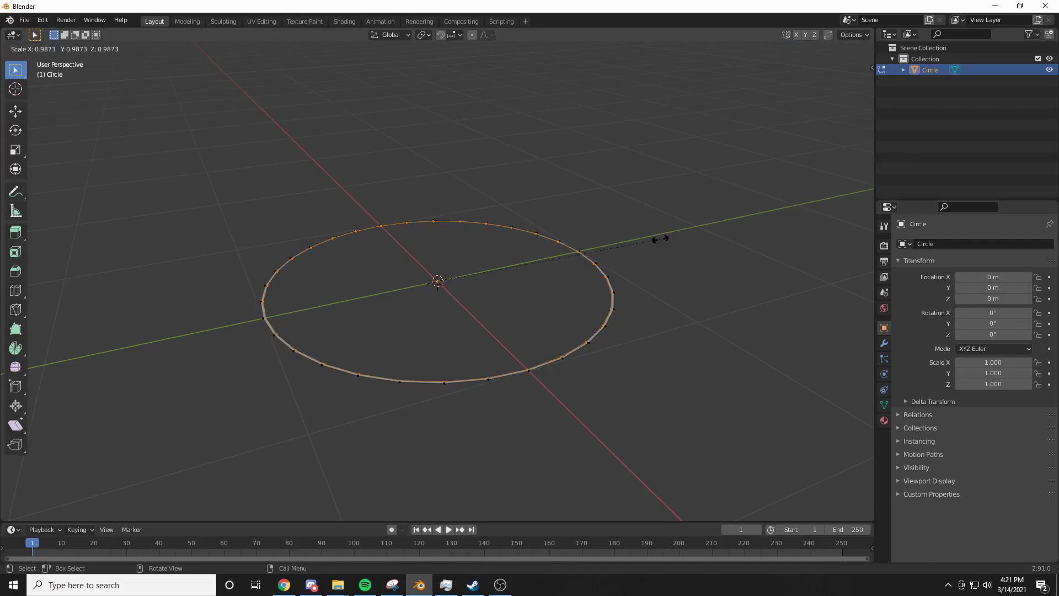
{"action": "key", "text": "s"}
{"action": "key", "text": "shift+z"}
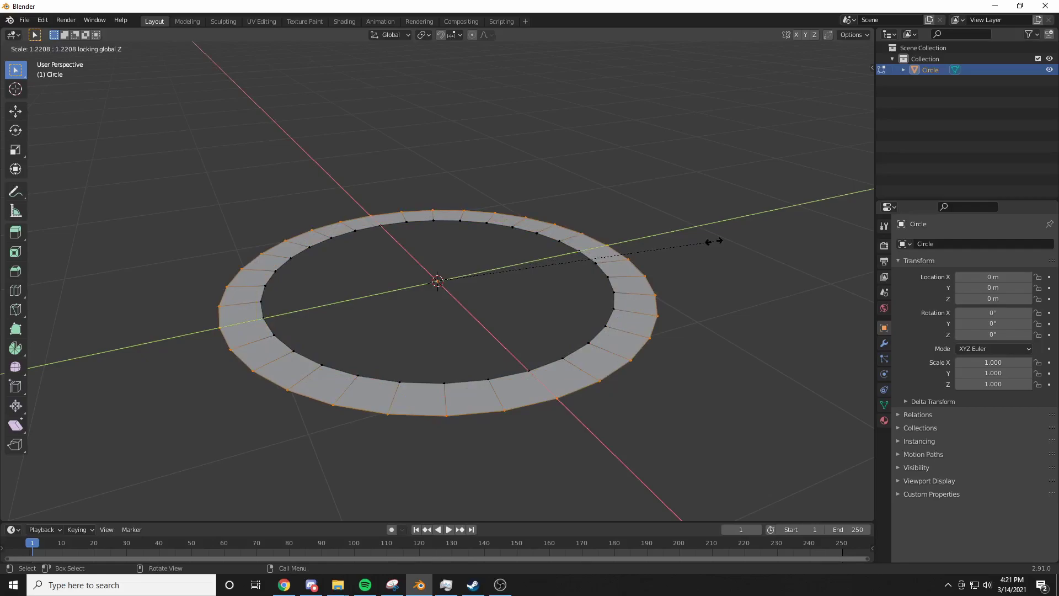
{"action": "left_click", "coordinate": [764, 205]}
{"action": "key", "text": "Tab"}
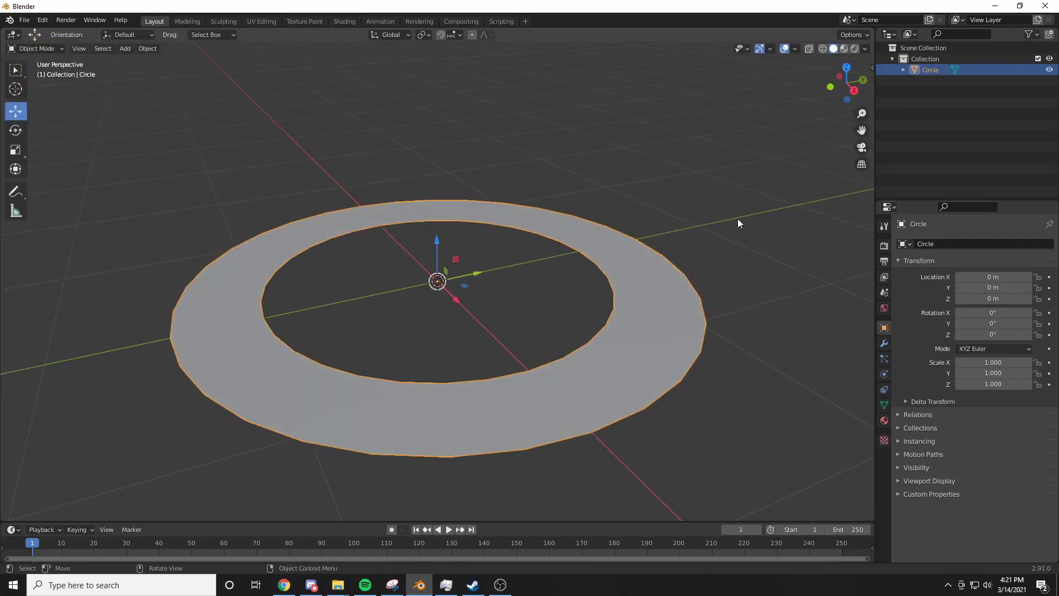
In the Shading workspace, create a new material for the ring and add a Texture Coordinate node before the shader.
{"action": "middle_click_drag", "start_coordinate": [592, 278], "coordinate": [469, 232]}
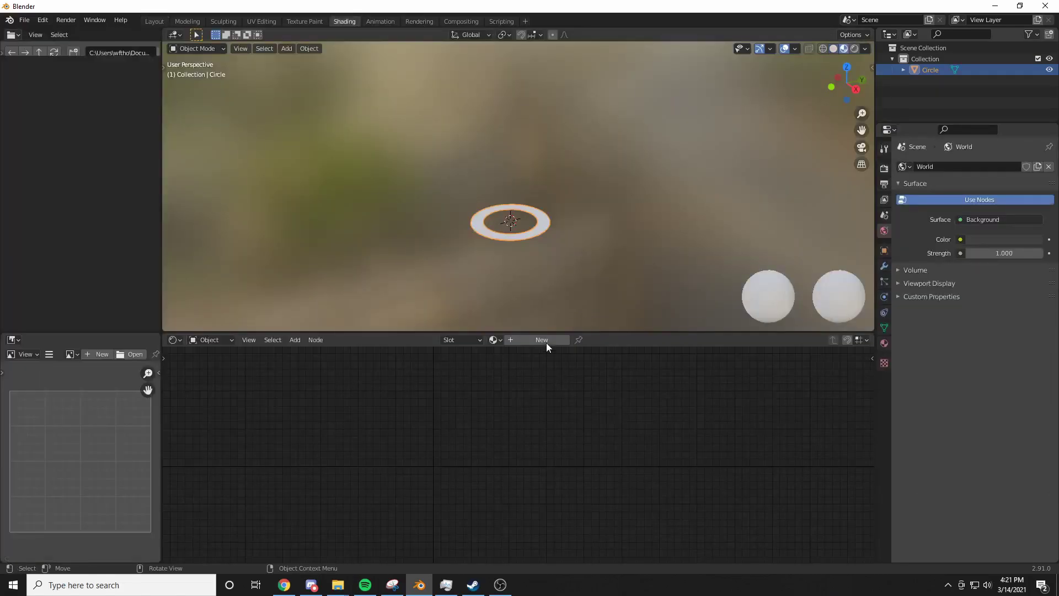
{"action": "left_click", "coordinate": [546, 340]}
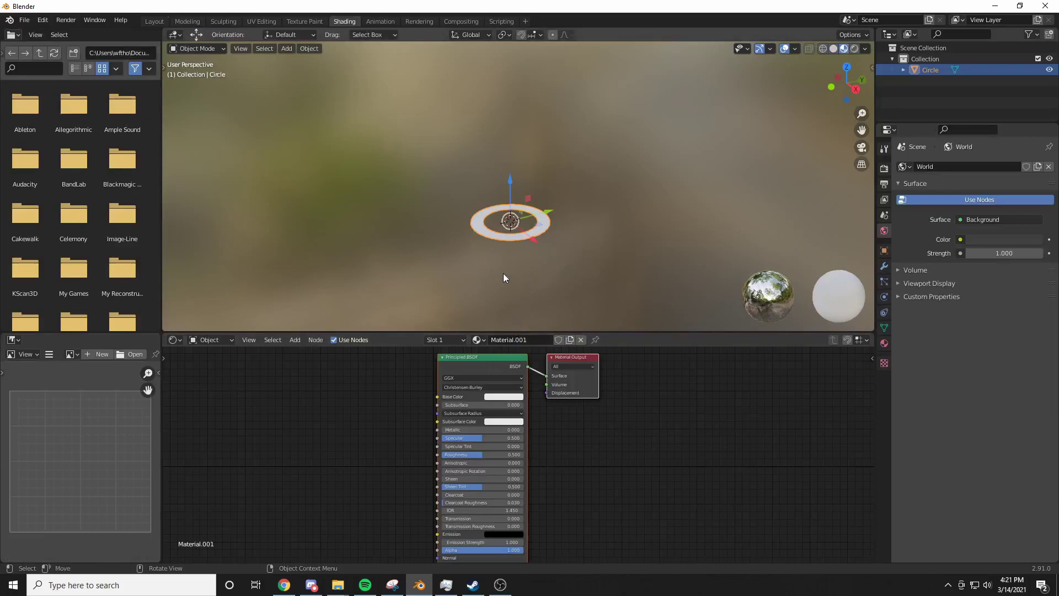
{"action": "key", "text": "KP_7"}
{"action": "middle_click_drag", "start_coordinate": [252, 412], "coordinate": [554, 393]}
{"action": "key", "text": "shift+a"}
{"action": "left_click", "coordinate": [554, 393]}
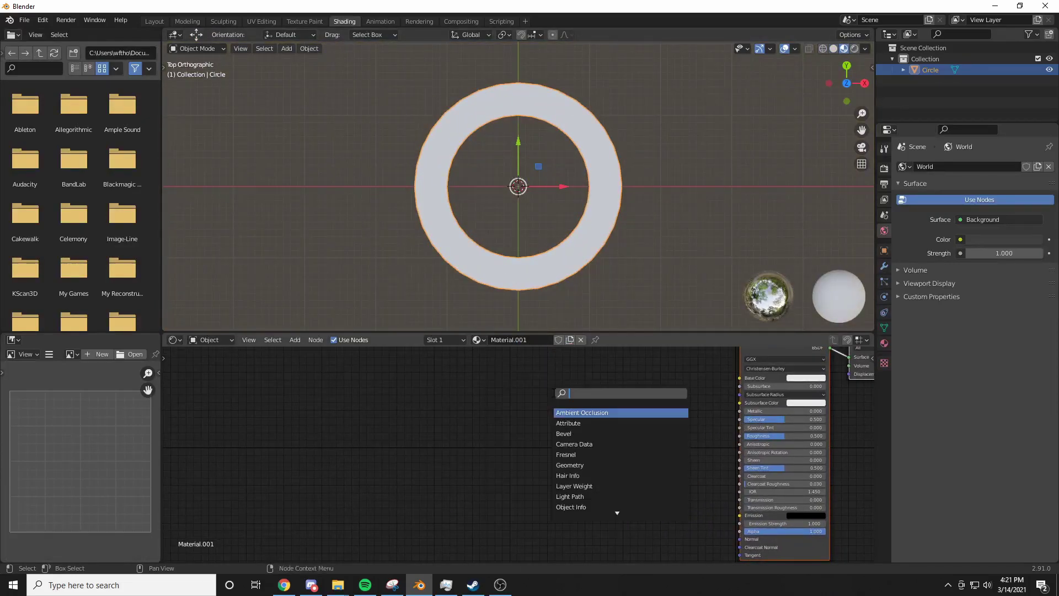
{"action": "type", "text": "tex"}
{"action": "key", "text": "Return"}
{"action": "left_click", "coordinate": [286, 372]}
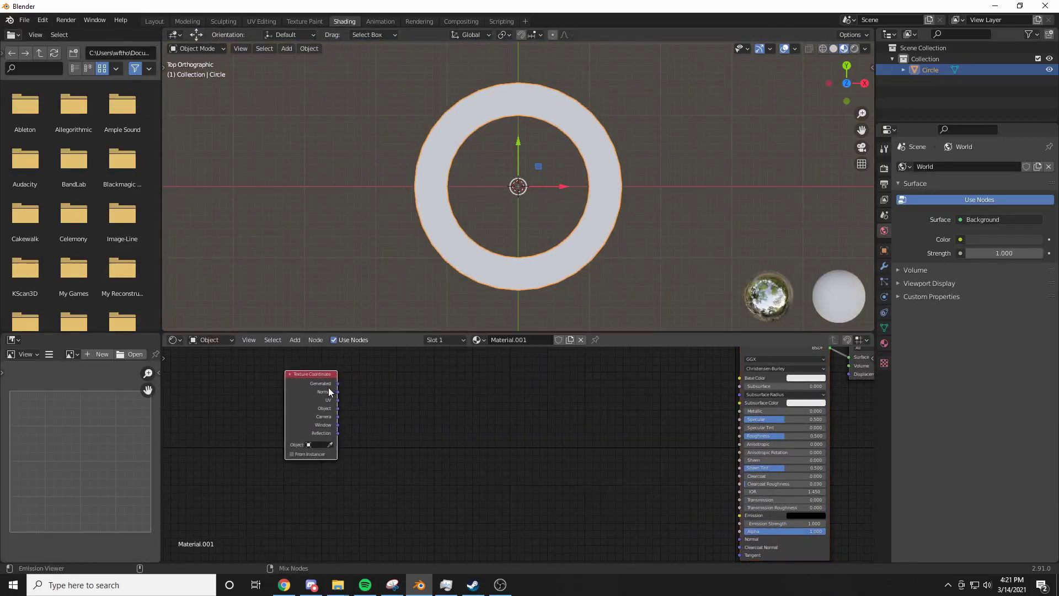
Preview the Texture Coordinate node's UV output on the ring and move the node farther away from the shader.
{"action": "left_click", "coordinate": [321, 388], "text": "ctrl+shift"}
{"action": "left_click", "coordinate": [320, 389], "text": "ctrl+shift"}
{"action": "left_click", "coordinate": [320, 388], "text": "ctrl+shift"}
{"action": "left_click_drag", "start_coordinate": [320, 387], "coordinate": [239, 417]}
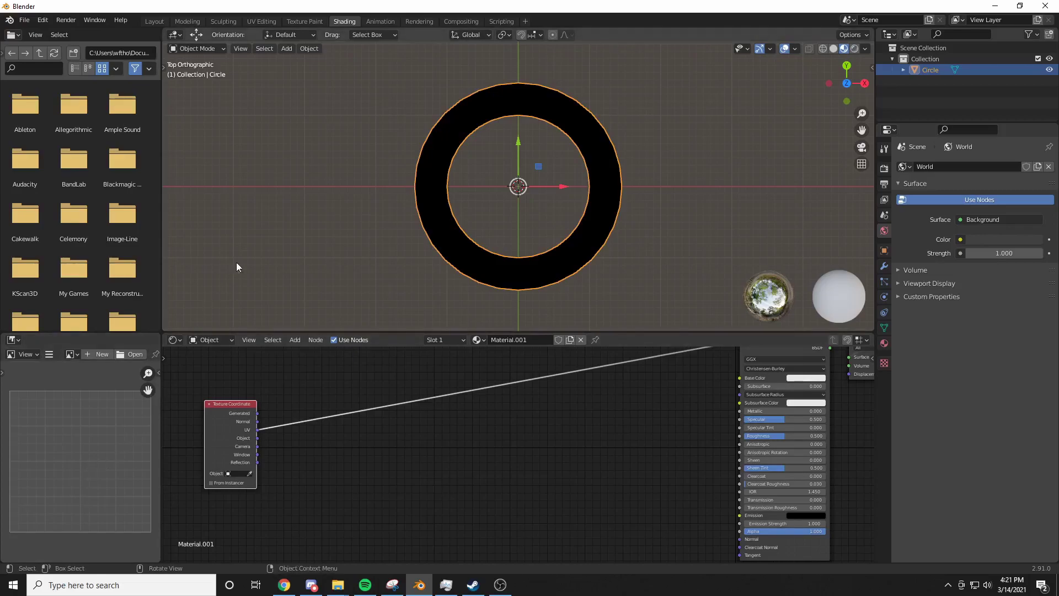
In the UV Editing workspace, switch to face selection and unwrap all faces of the ring.
{"action": "left_click", "coordinate": [262, 21]}
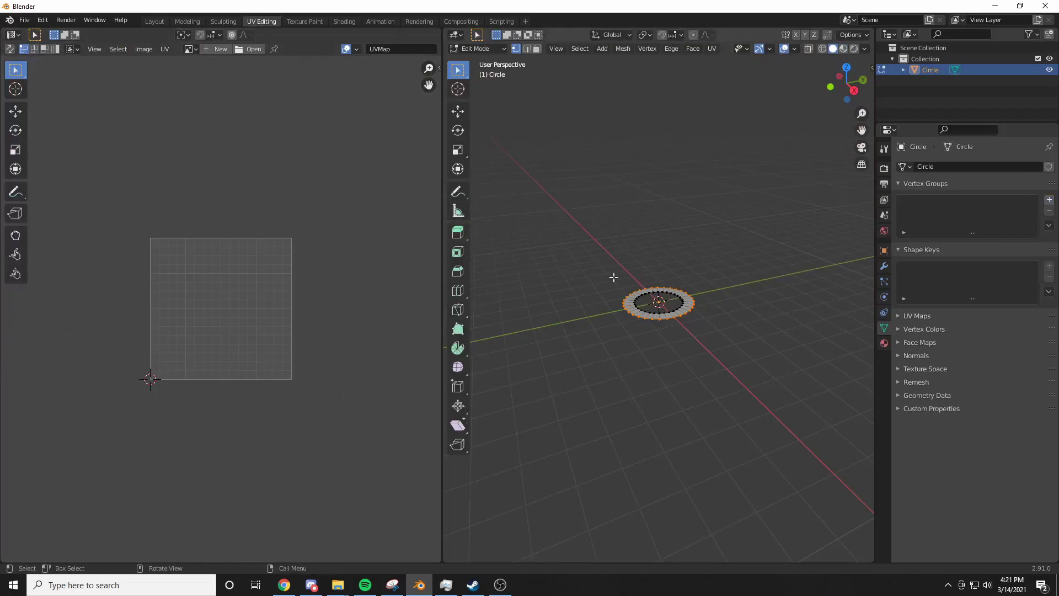
{"action": "scroll", "coordinate": [633, 284], "scroll_direction": "up", "scroll_amount": 7}
{"action": "key", "text": "3"}
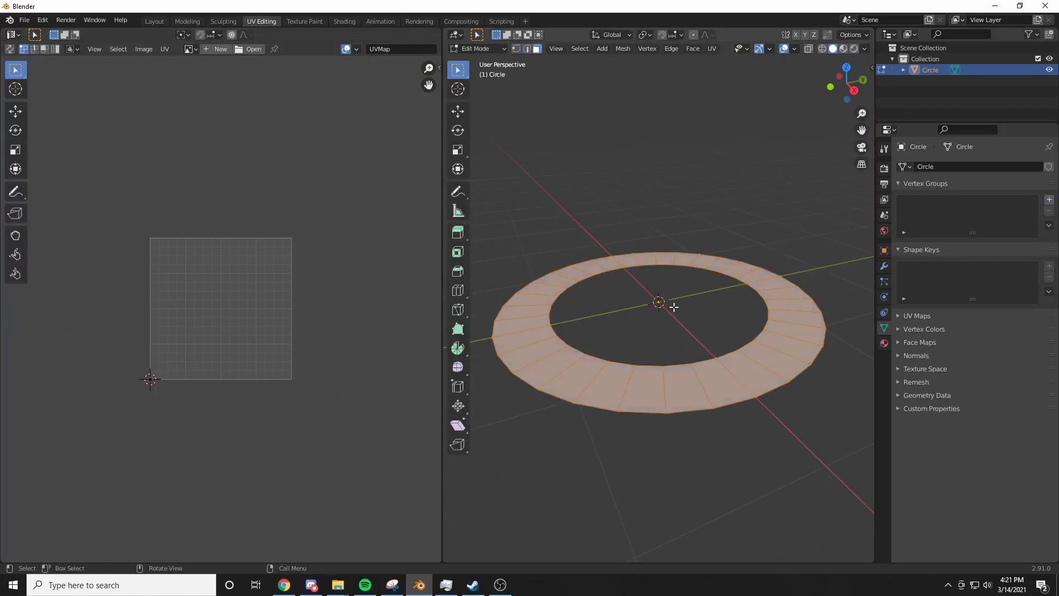
{"action": "key", "text": "u"}
{"action": "left_click", "coordinate": [674, 307]}
{"action": "key", "text": "shift+space"}
{"action": "key", "text": "g"}
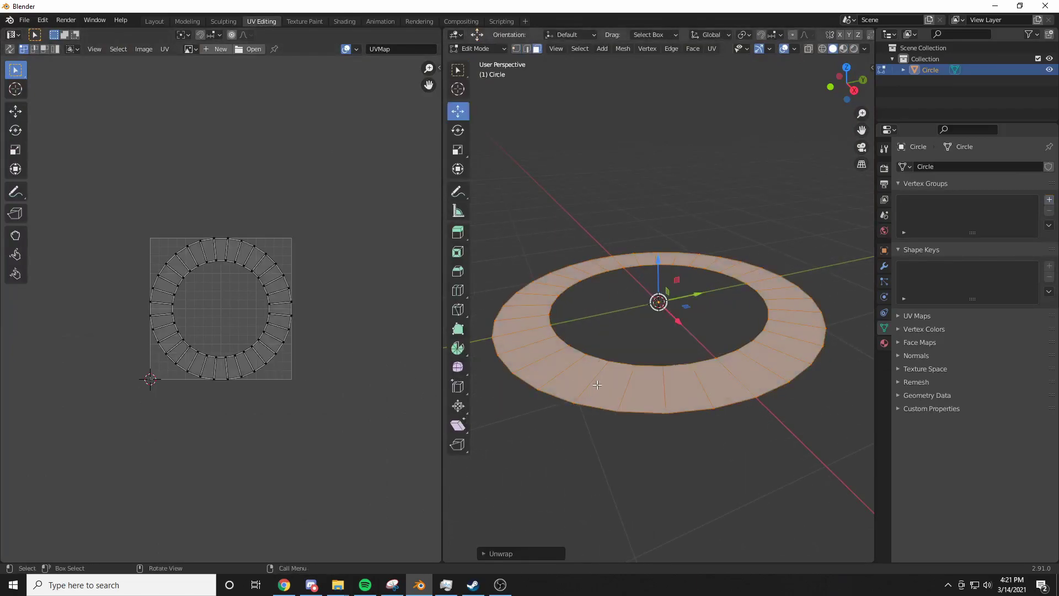
Select a single front face of the ring and flatten its upper UV edge to horizontal by scaling along Y.
{"action": "left_click", "coordinate": [672, 500]}
{"action": "left_click", "coordinate": [655, 401]}
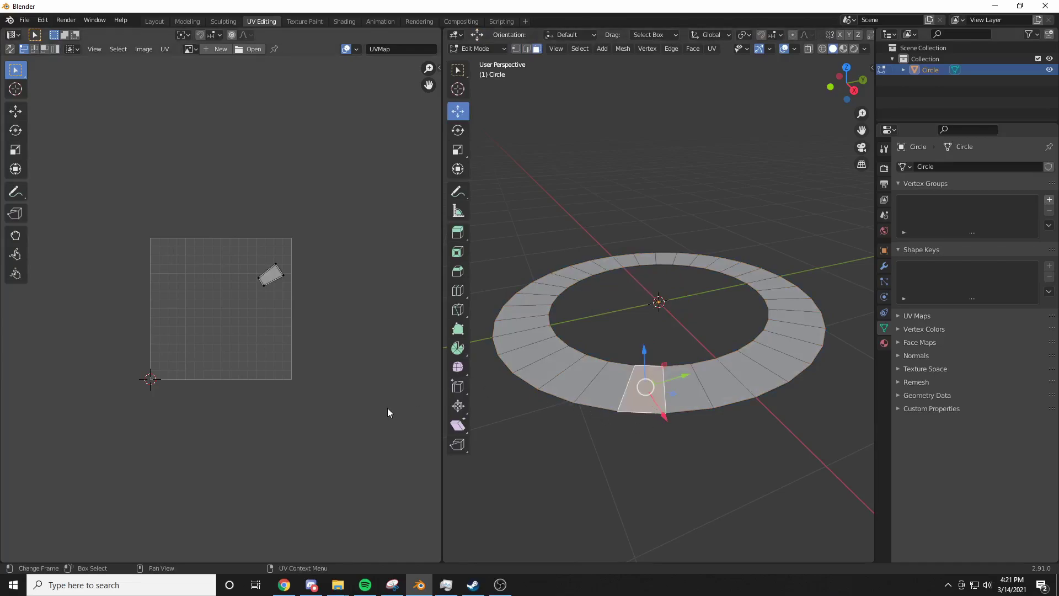
{"action": "scroll", "coordinate": [280, 325], "scroll_direction": "up", "scroll_amount": 6}
{"action": "middle_click_drag", "start_coordinate": [280, 326], "coordinate": [216, 418]}
{"action": "scroll", "coordinate": [216, 418], "scroll_direction": "down", "scroll_amount": 1}
{"action": "left_click", "coordinate": [294, 291]}
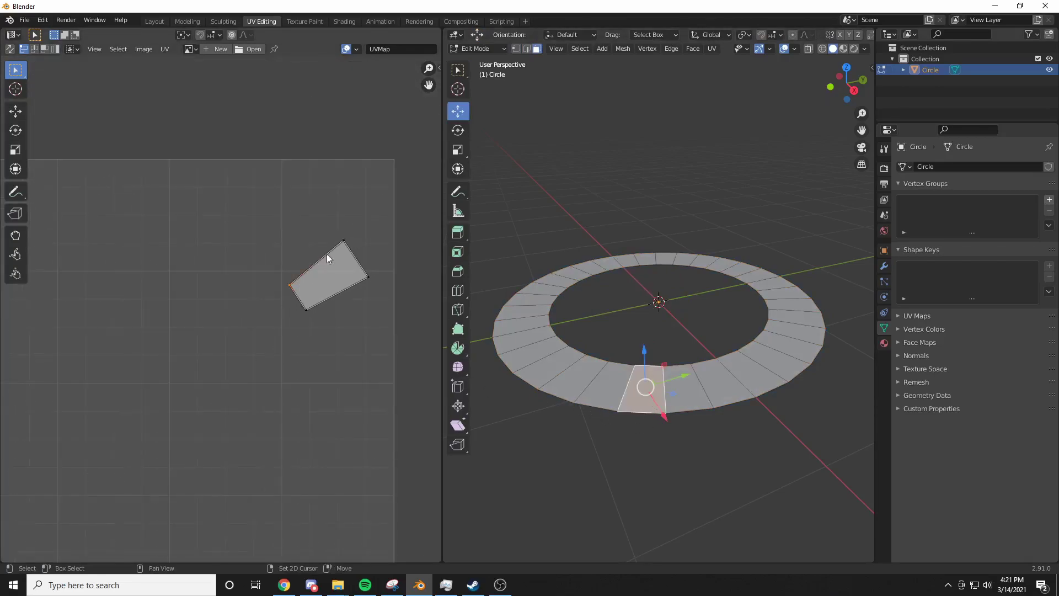
{"action": "key", "text": "s"}
{"action": "key", "text": "y"}
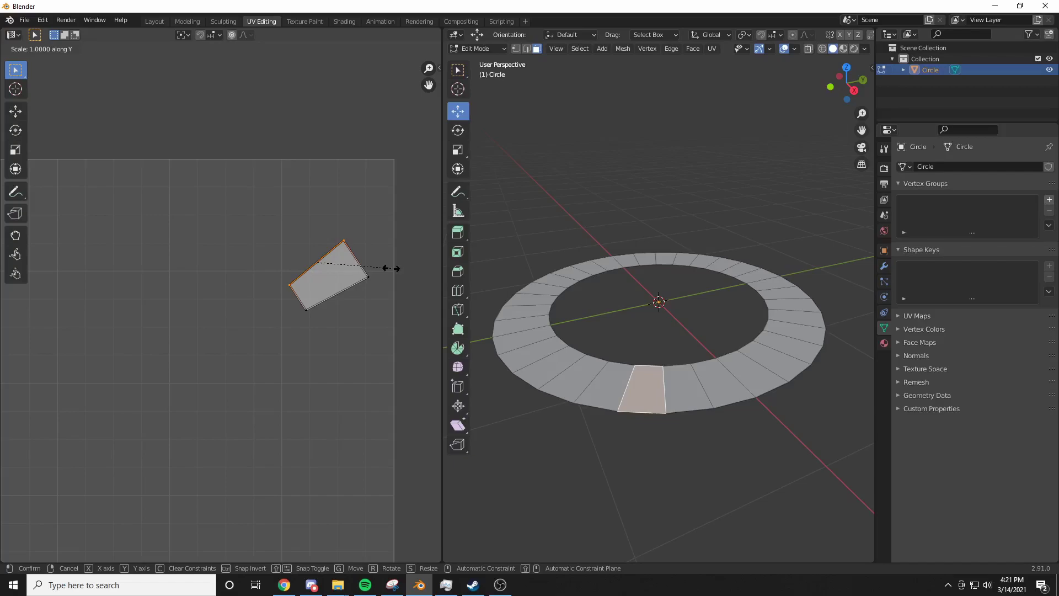
{"action": "left_click", "coordinate": [383, 276]}
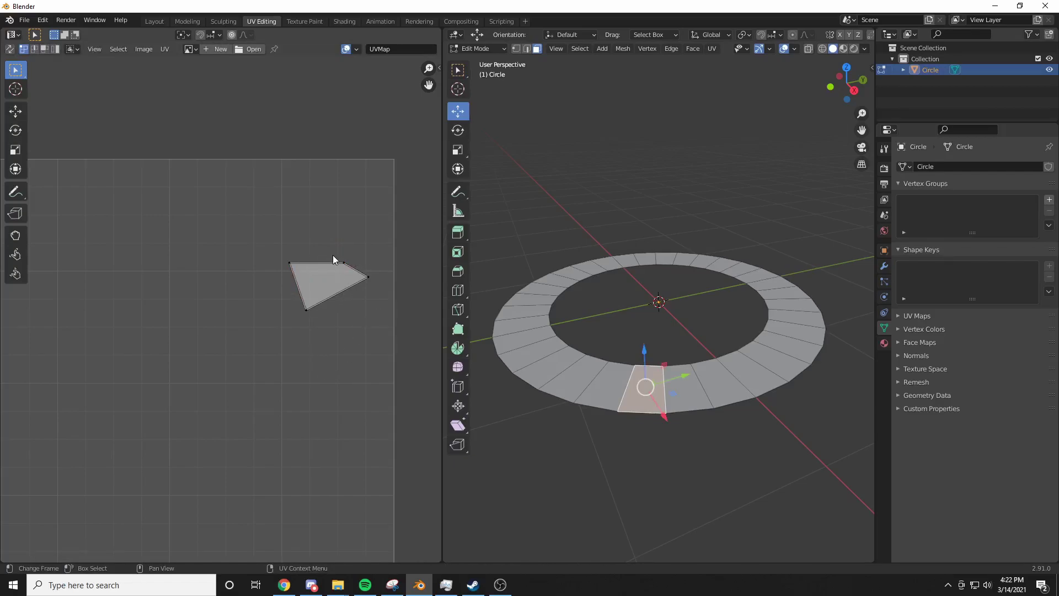
Flatten the lower UV edge of the selected face to horizontal by scaling its two vertices along Y.
{"action": "left_click", "coordinate": [362, 283], "text": "shift"}
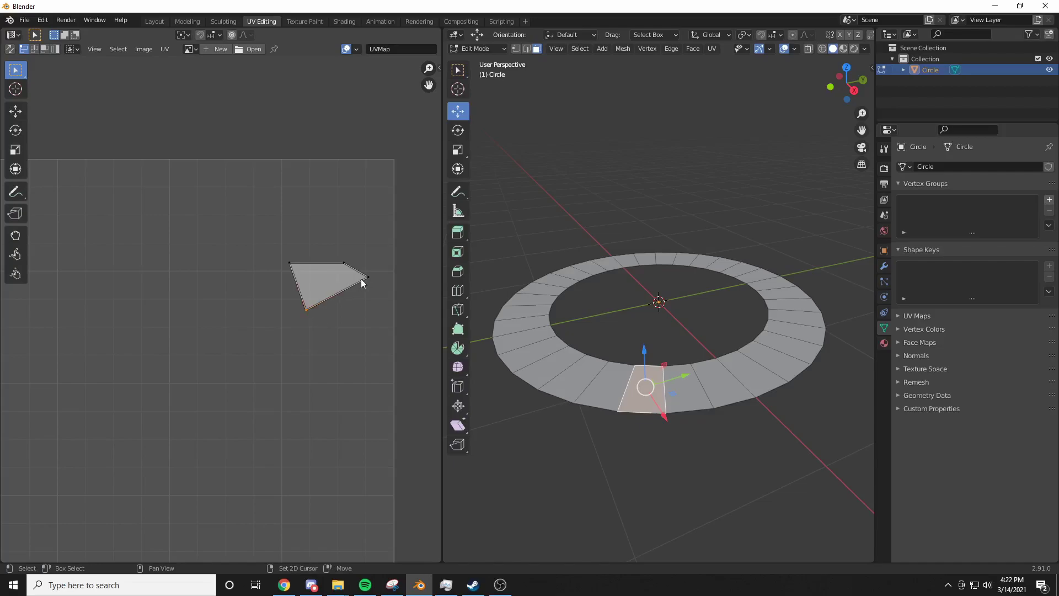
{"action": "key", "text": "s"}
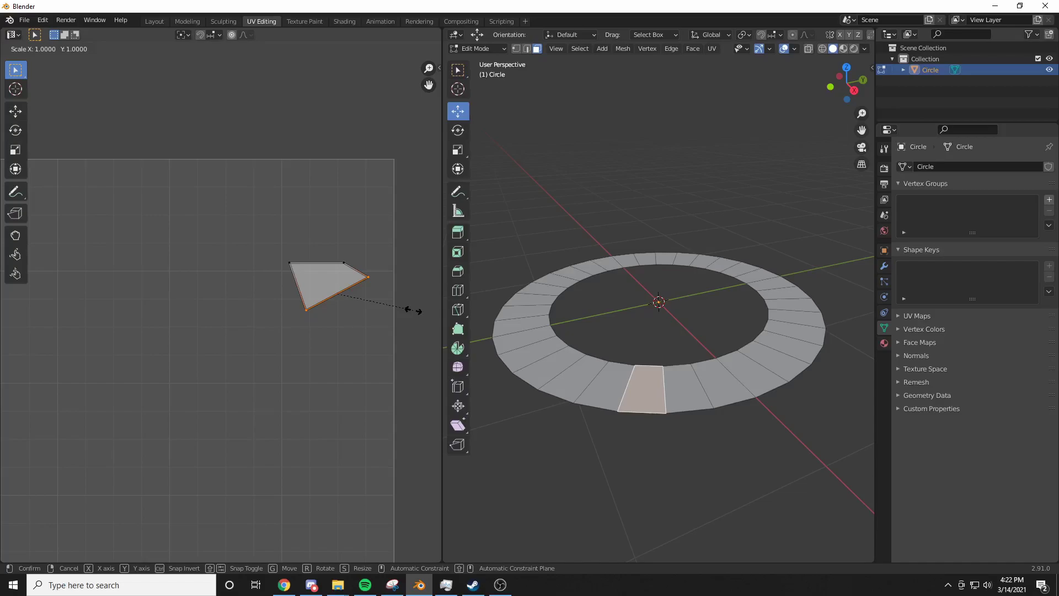
{"action": "key", "text": "y"}
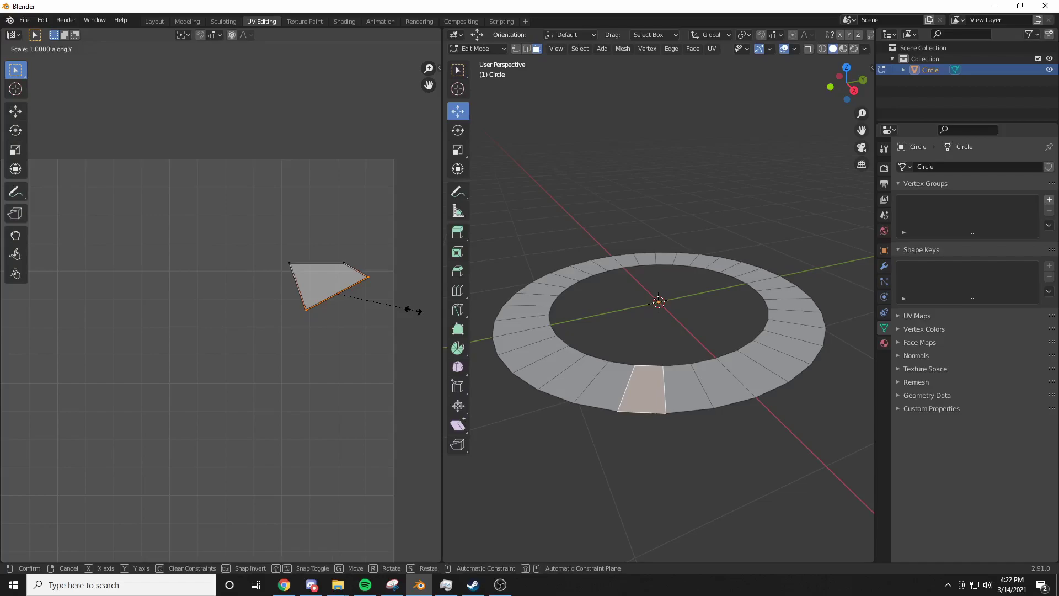
{"action": "left_click", "coordinate": [407, 304]}
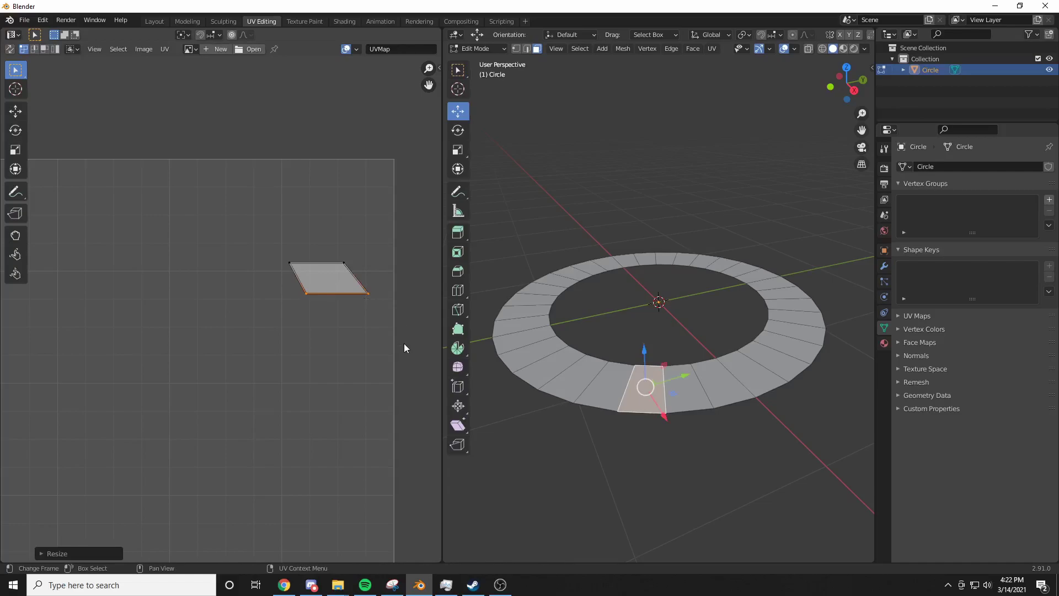
Make the right UV edge of the face vertical by scaling its two vertices to 0 along X.
{"action": "left_click_drag", "start_coordinate": [411, 347], "coordinate": [353, 236]}
{"action": "key", "text": "s"}
{"action": "key", "text": "x"}
{"action": "key", "text": "0"}
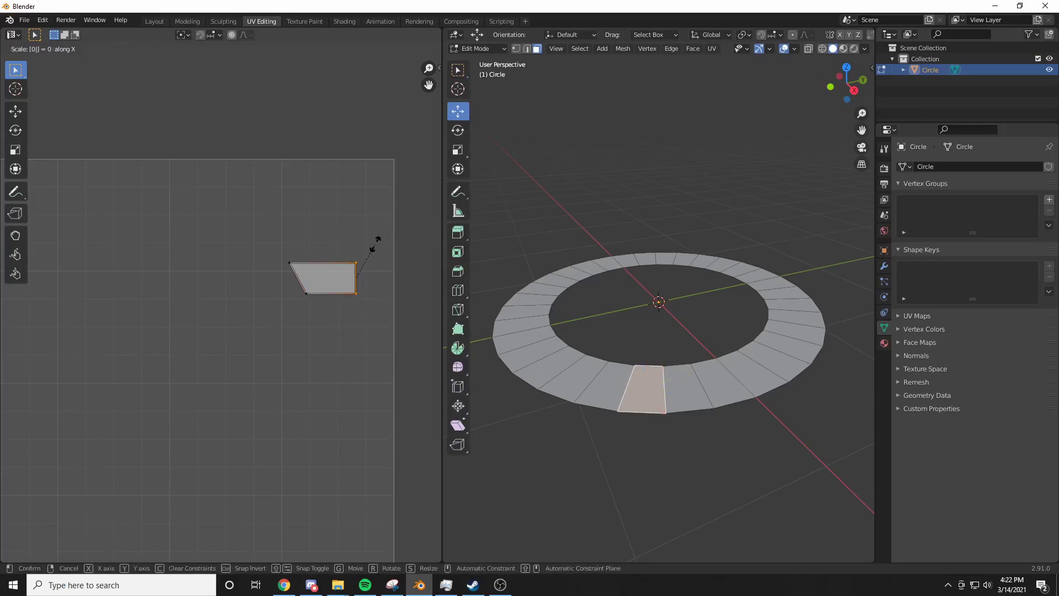
{"action": "key", "text": "Return"}
Make the left UV edge of the face vertical by scaling its two vertices to 0 along X.
{"action": "left_click_drag", "start_coordinate": [261, 338], "coordinate": [346, 231]}
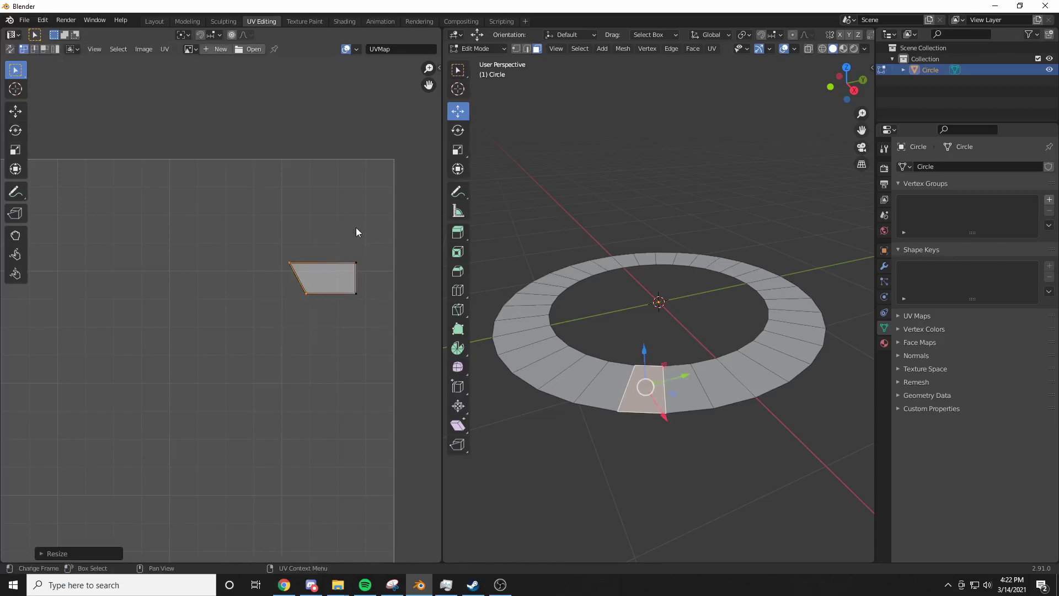
{"action": "key", "text": "s"}
{"action": "key", "text": "x"}
{"action": "key", "text": "0"}
{"action": "key", "text": "Return"}
Select all ring faces with the rectangular face active and unwrap them with Follow Active Quads using Length Average.
{"action": "left_click_drag", "start_coordinate": [395, 347], "coordinate": [218, 189]}
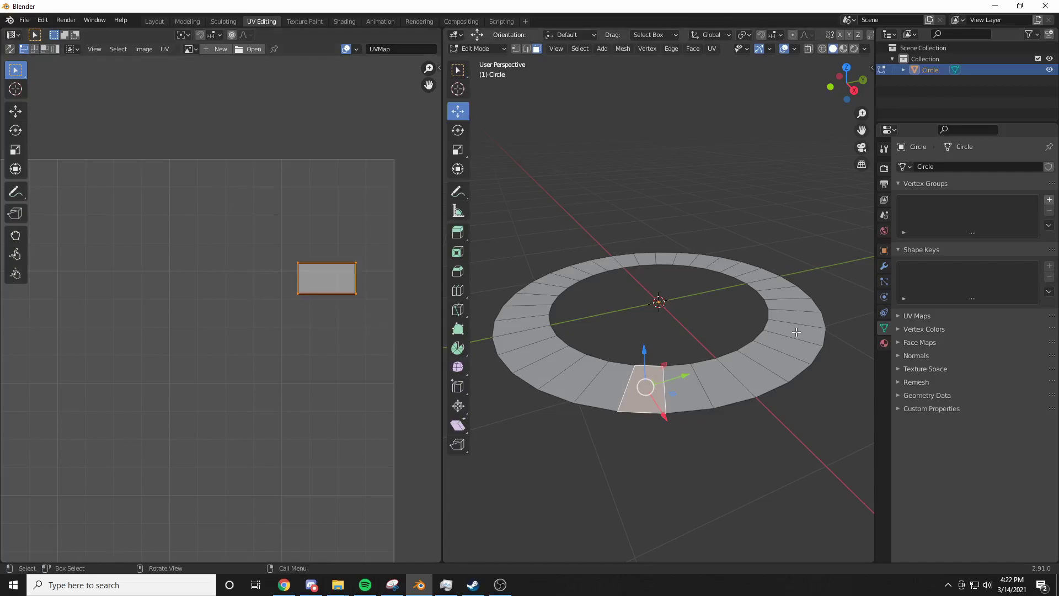
{"action": "key", "text": "a"}
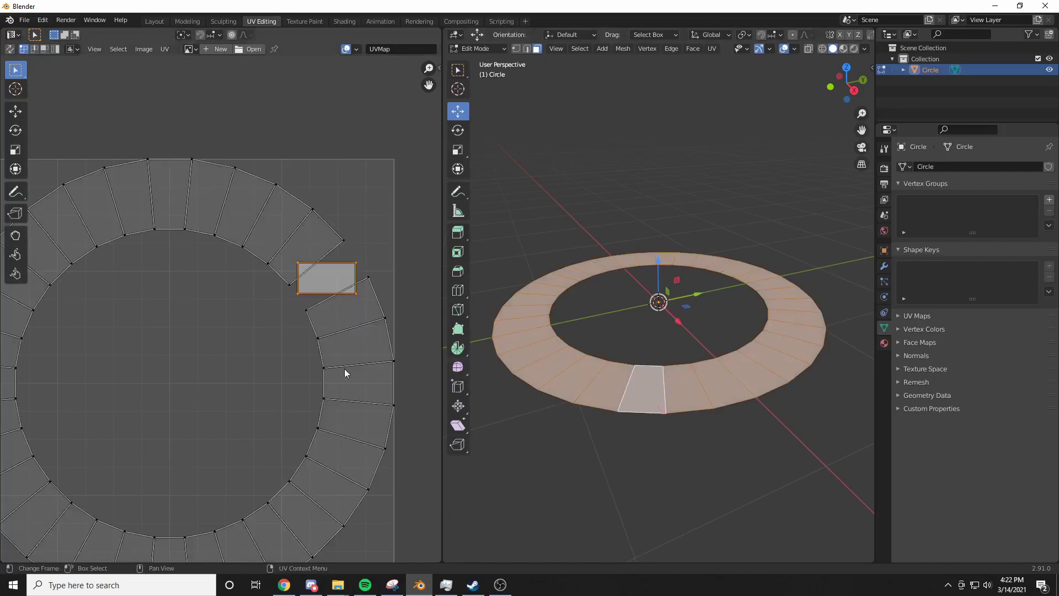
{"action": "scroll", "coordinate": [346, 374], "scroll_direction": "down", "scroll_amount": 2}
{"action": "scroll", "coordinate": [276, 266], "scroll_direction": "up", "scroll_amount": 4}
{"action": "key", "text": "u"}
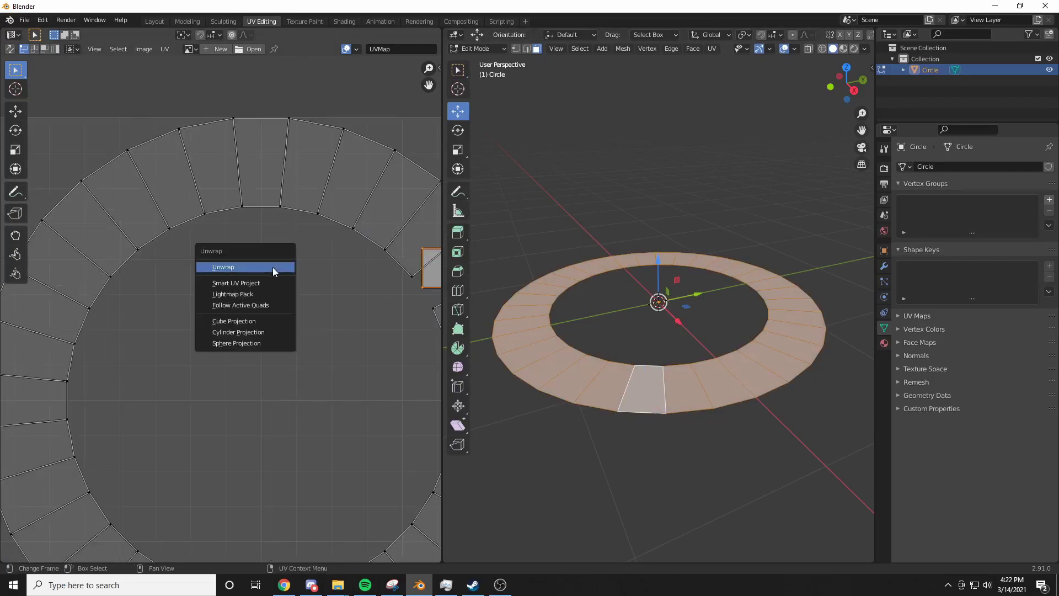
{"action": "left_click", "coordinate": [247, 305]}
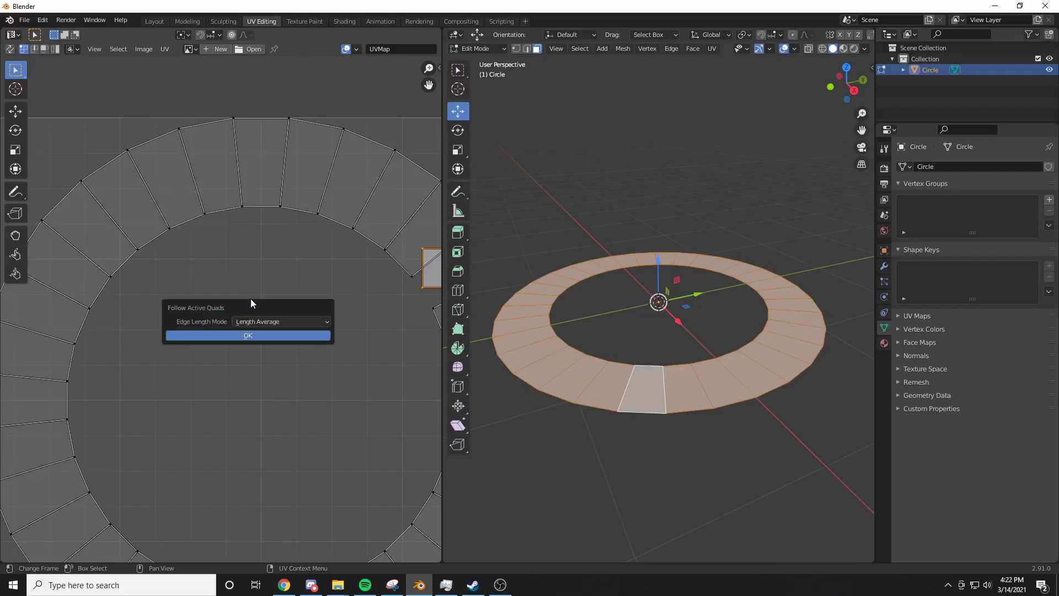
{"action": "left_click", "coordinate": [248, 335]}
Move the whole UV strip along X to the left border of the UV square.
{"action": "scroll", "coordinate": [266, 300], "scroll_direction": "down", "scroll_amount": 4}
{"action": "key", "text": "a"}
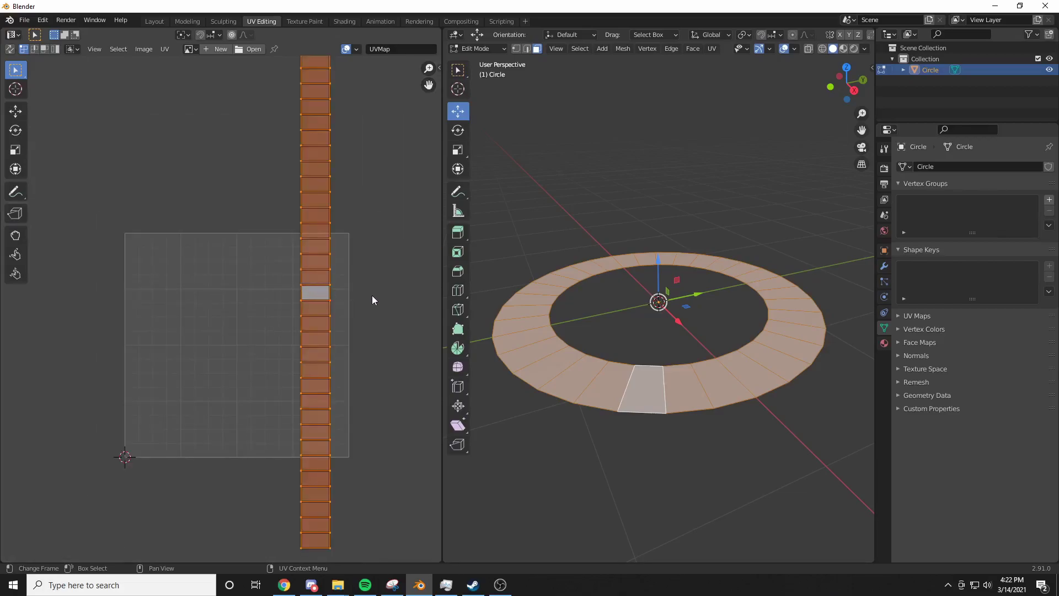
{"action": "key", "text": "g"}
{"action": "key", "text": "x"}
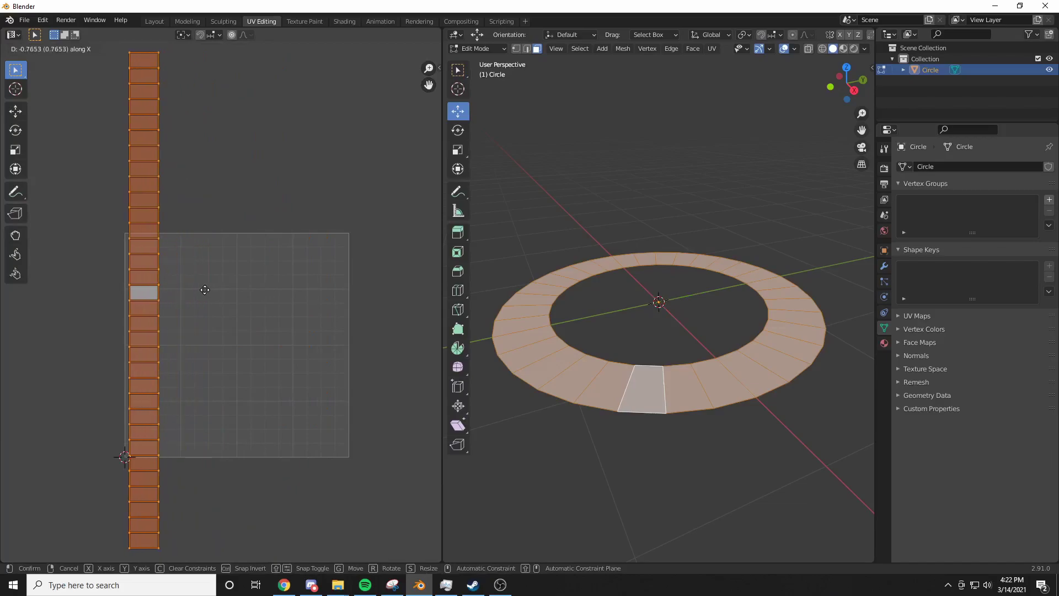
{"action": "left_click", "coordinate": [205, 291]}
Shrink the UV strip along Y to less than the UV square's height and centre it vertically on the square's left border.
{"action": "key", "text": "s"}
{"action": "key", "text": "y"}
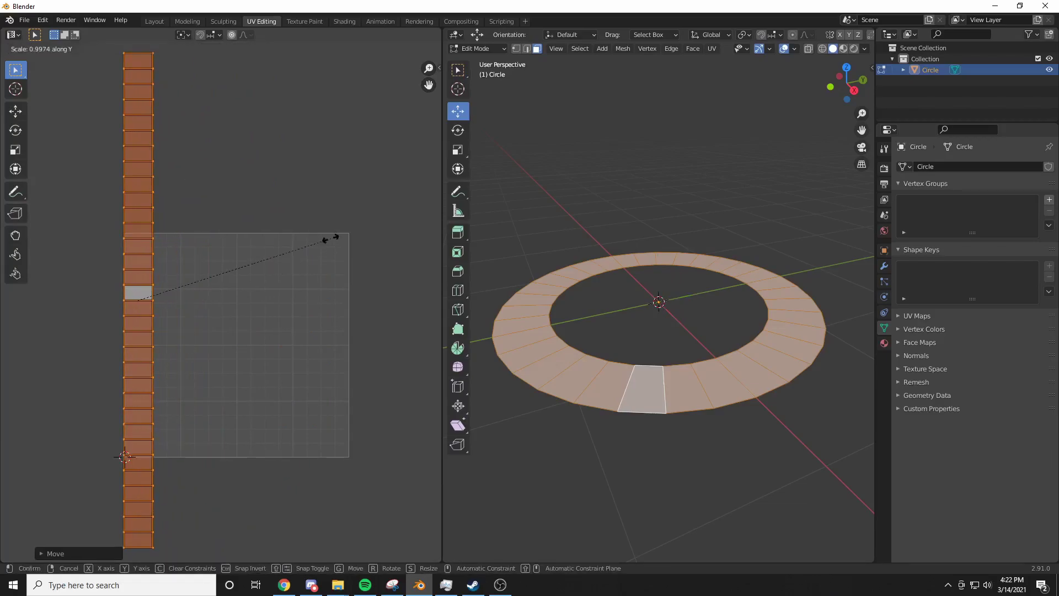
{"action": "left_click", "coordinate": [202, 265]}
{"action": "scroll", "coordinate": [202, 267], "scroll_direction": "down", "scroll_amount": 1}
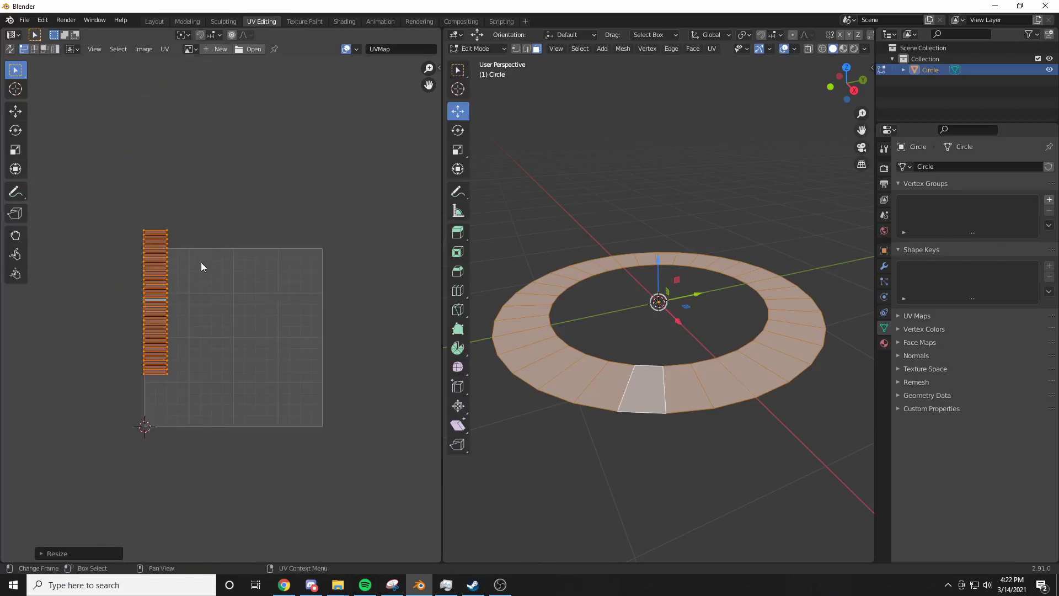
{"action": "key", "text": "g"}
{"action": "left_click", "coordinate": [203, 298]}
Stretch the UV strip along Y so it spans the full height of the UV square, adjusting its vertical position to match.
{"action": "scroll", "coordinate": [203, 298], "scroll_direction": "up", "scroll_amount": 2}
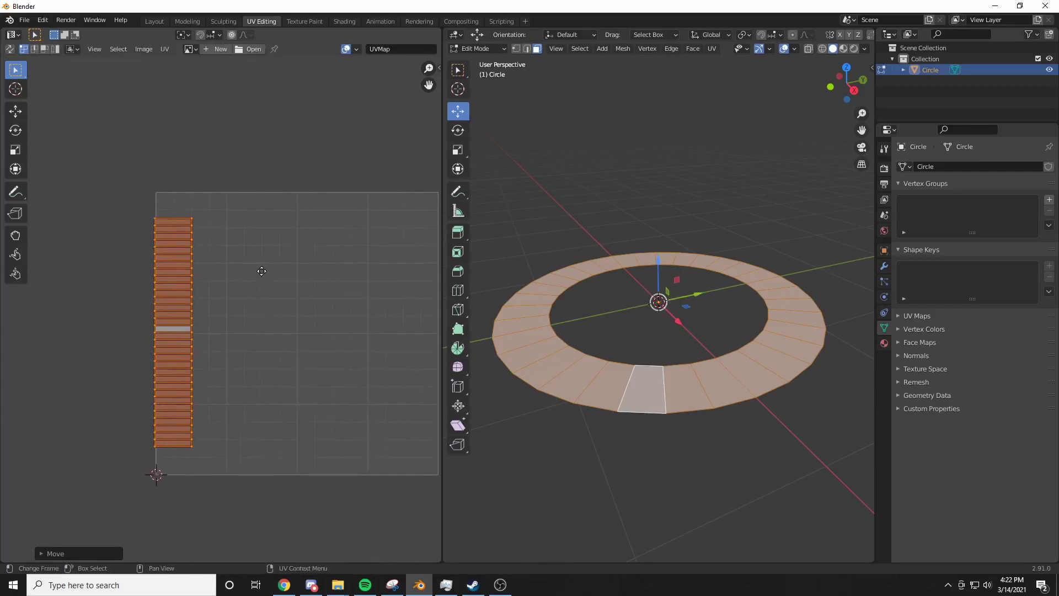
{"action": "key", "text": "s"}
{"action": "key", "text": "y"}
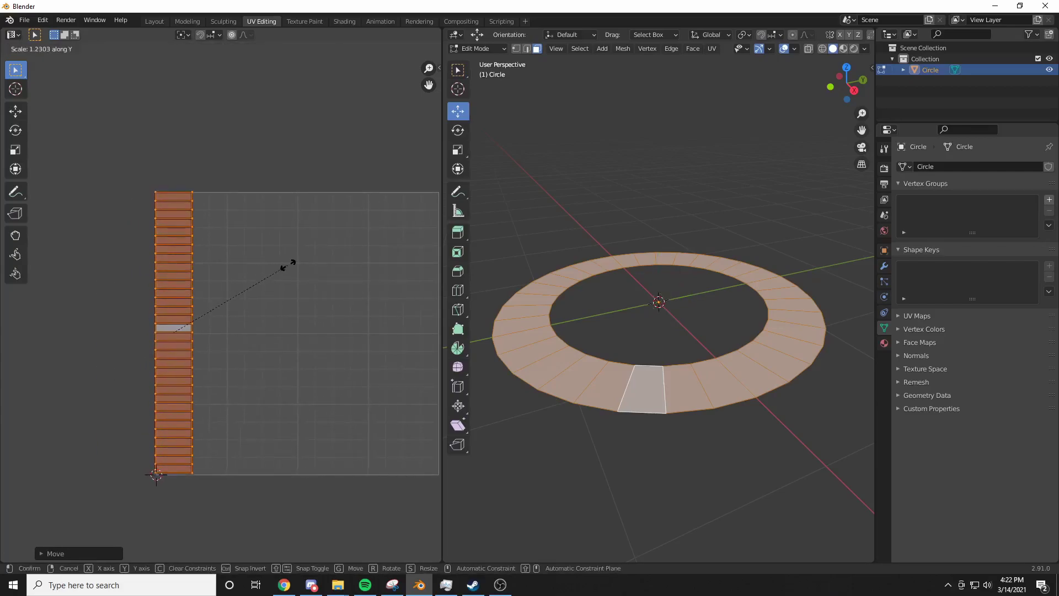
{"action": "left_click", "coordinate": [285, 264]}
{"action": "key", "text": "g"}
{"action": "key", "text": "y"}
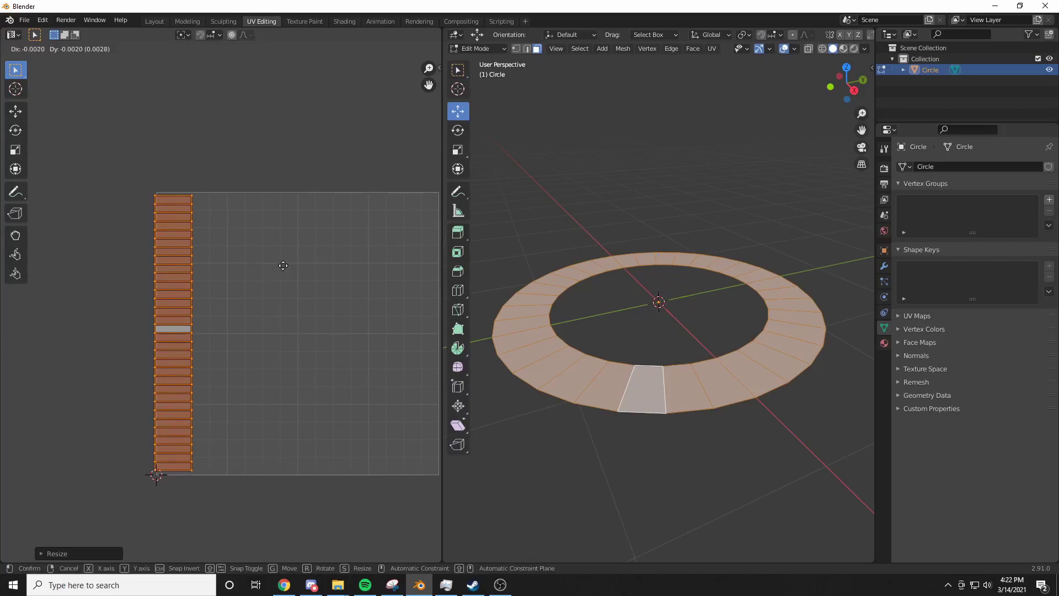
{"action": "left_click", "coordinate": [282, 266]}
{"action": "key", "text": "s"}
{"action": "key", "text": "y"}
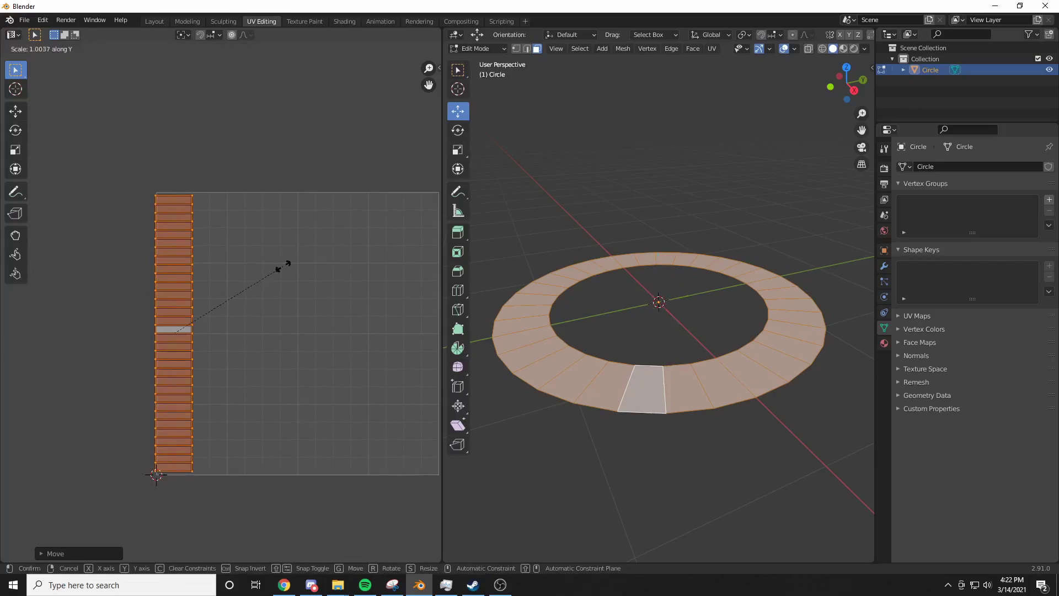
{"action": "left_click", "coordinate": [285, 265]}
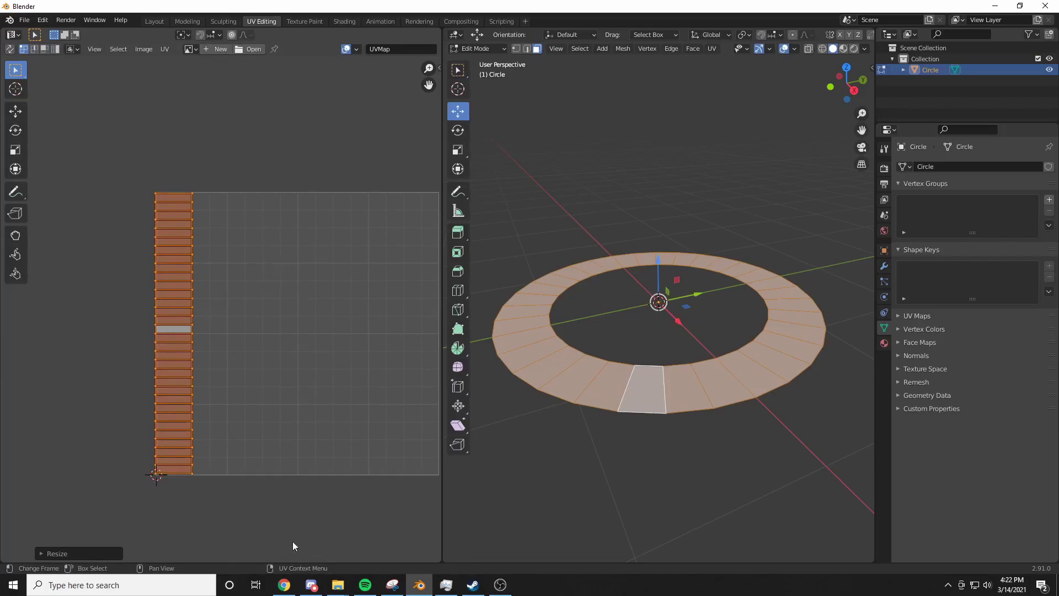
Select the vertices along the UV strip's right edge and set their X coordinate to 1.
{"action": "left_click_drag", "start_coordinate": [307, 537], "coordinate": [168, 150]}
{"action": "key", "text": "n"}
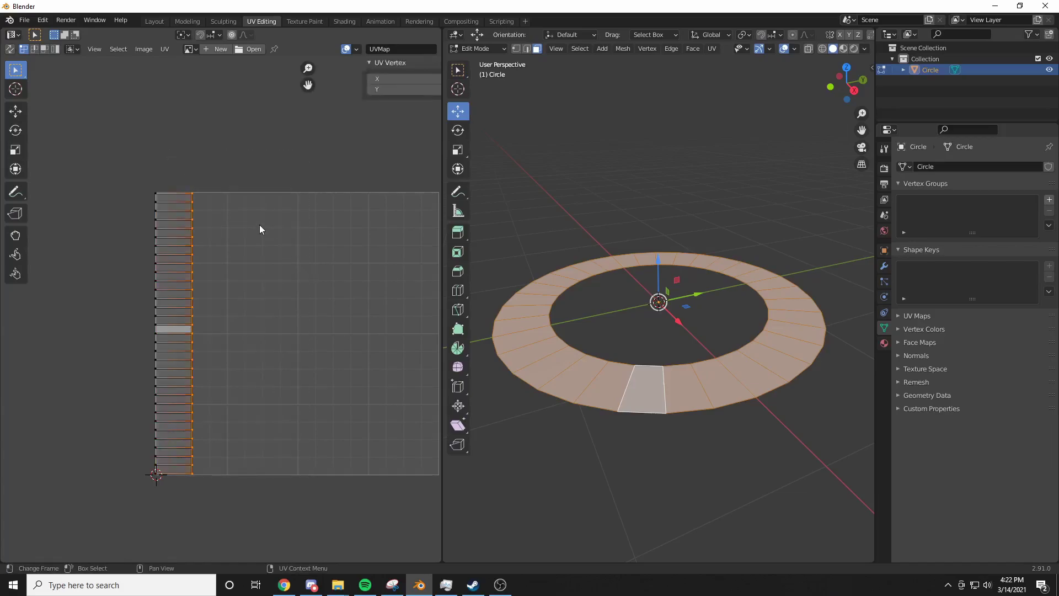
{"action": "left_click", "coordinate": [372, 79]}
{"action": "type", "text": "1"}
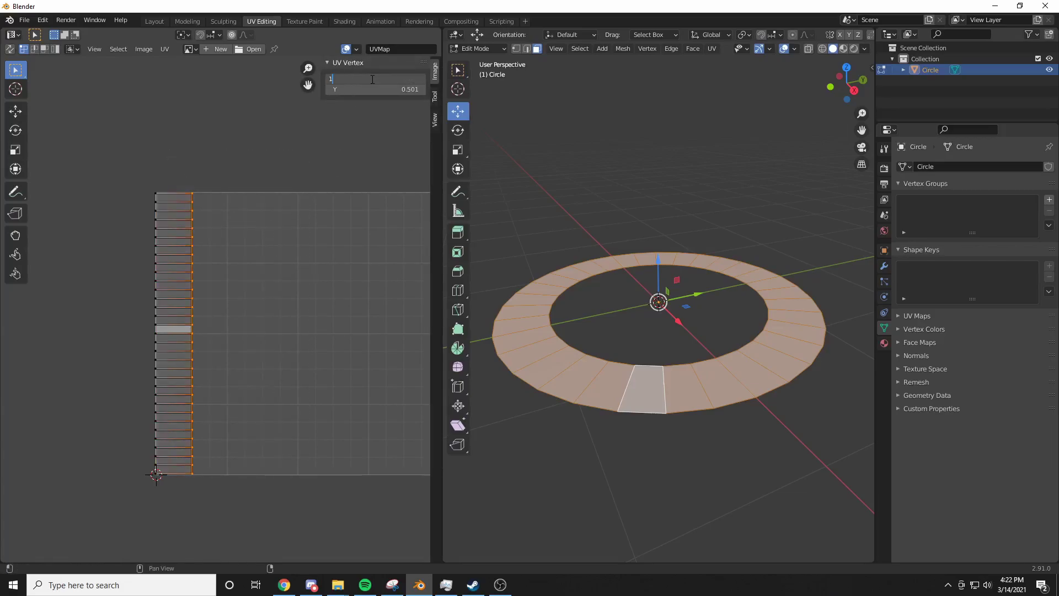
{"action": "key", "text": "Return"}
{"action": "scroll", "coordinate": [363, 190], "scroll_direction": "down", "scroll_amount": 5}
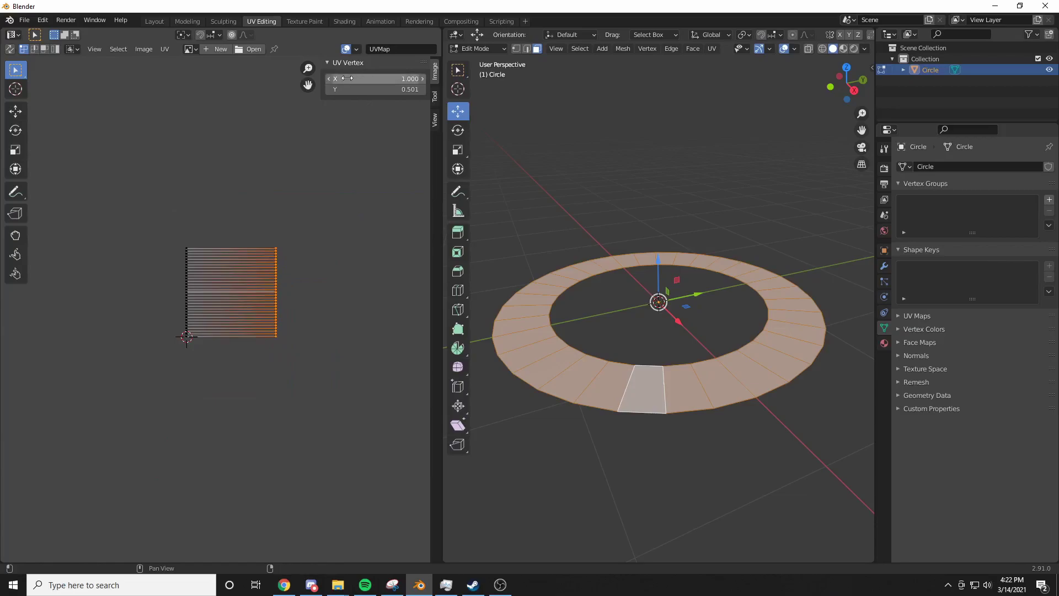
{"action": "scroll", "coordinate": [279, 197], "scroll_direction": "up", "scroll_amount": 3}
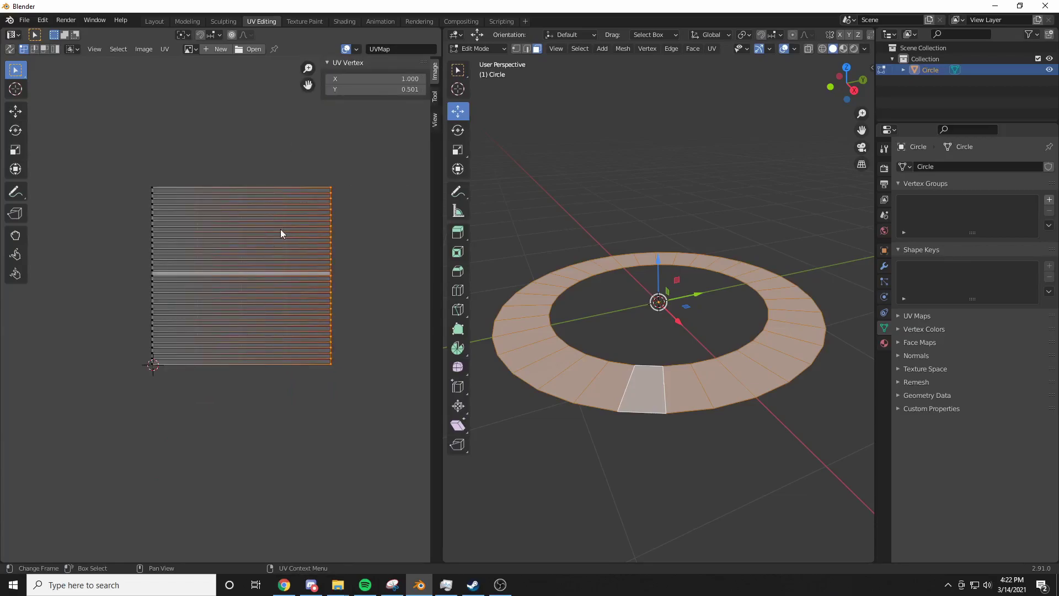
Select the UV vertices along the left border to check their X coordinate, and return to Object Mode.
{"action": "left_click_drag", "start_coordinate": [54, 434], "coordinate": [190, 148]}
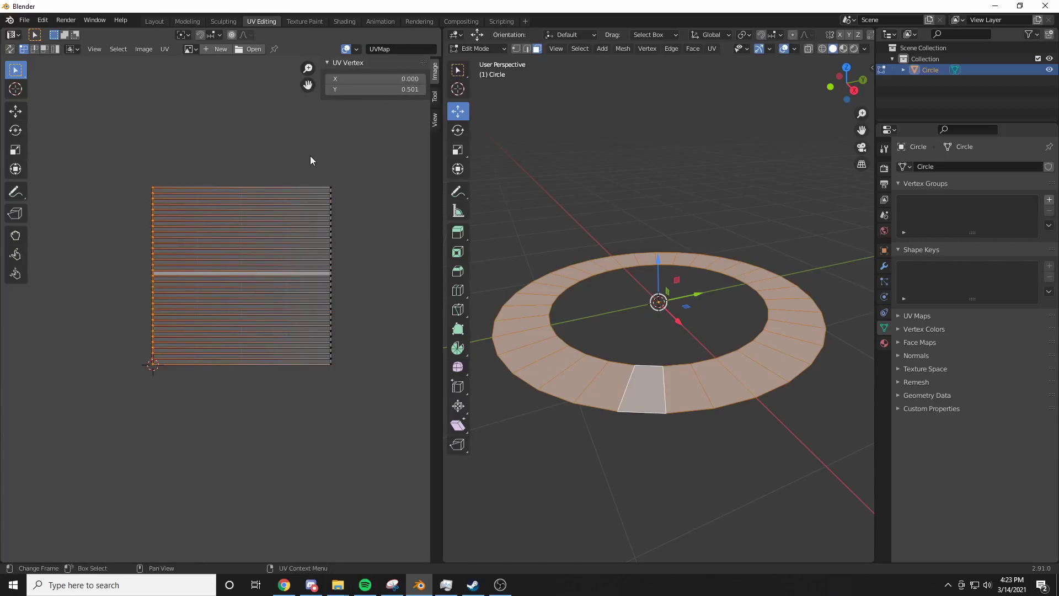
{"action": "key", "text": "Tab"}
{"action": "key", "text": "Tab"}
{"action": "key", "text": "Tab"}
{"action": "key", "text": "Tab"}
{"action": "key", "text": "Tab"}
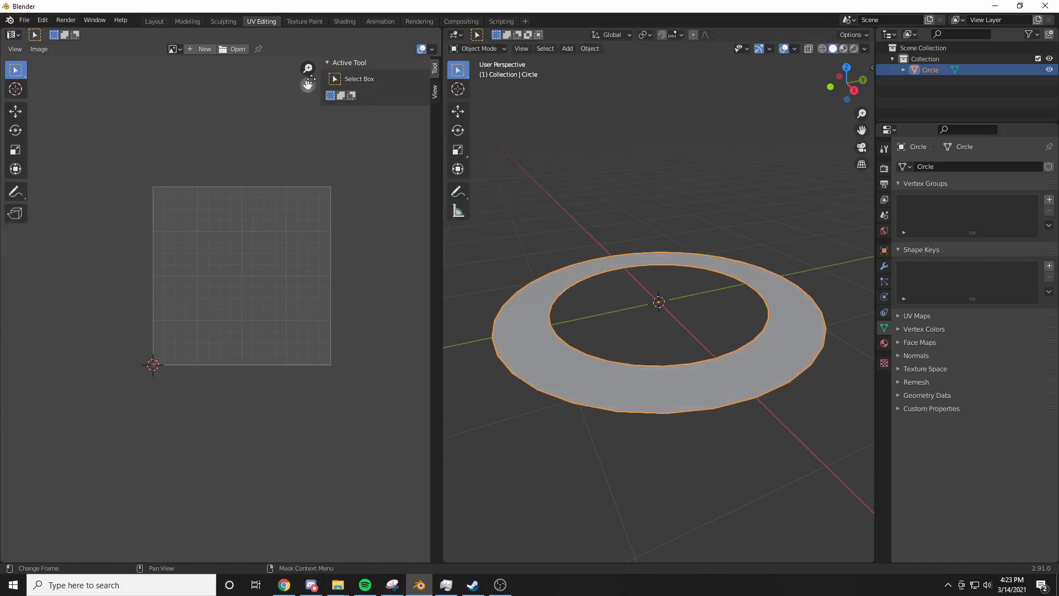
Switch to the Shading workspace and insert a Separate XYZ node after the Texture Coordinate node's UV output.
{"action": "left_click", "coordinate": [345, 21]}
{"action": "middle_click_drag", "start_coordinate": [368, 414], "coordinate": [421, 406]}
{"action": "key", "text": "shift+a"}
{"action": "left_click", "coordinate": [378, 396]}
{"action": "type", "text": "sep"}
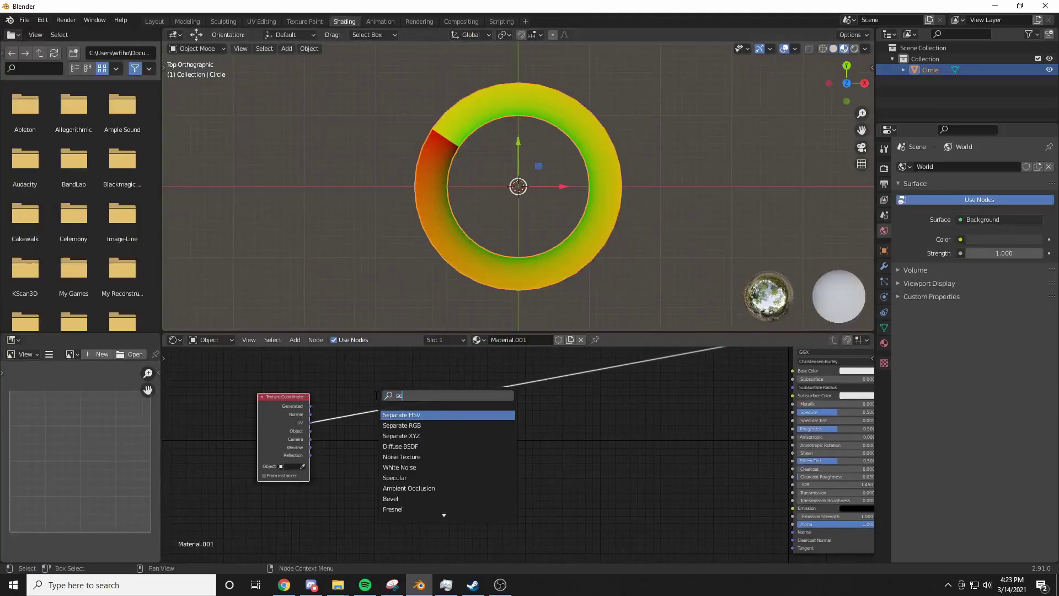
{"action": "key", "text": "Down"}
{"action": "key", "text": "Down"}
{"action": "key", "text": "Return"}
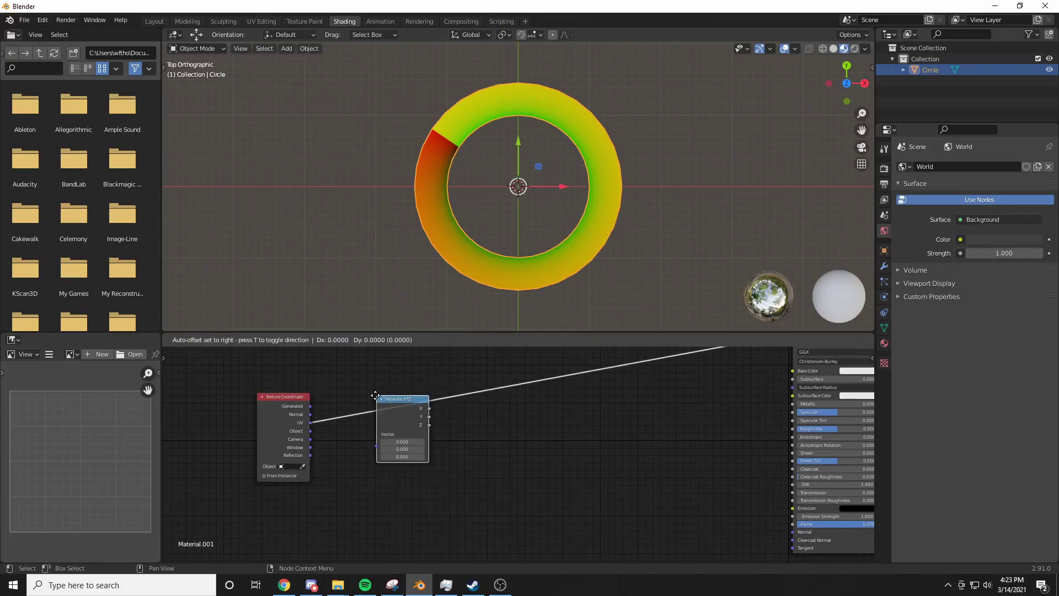
{"action": "left_click", "coordinate": [377, 400]}
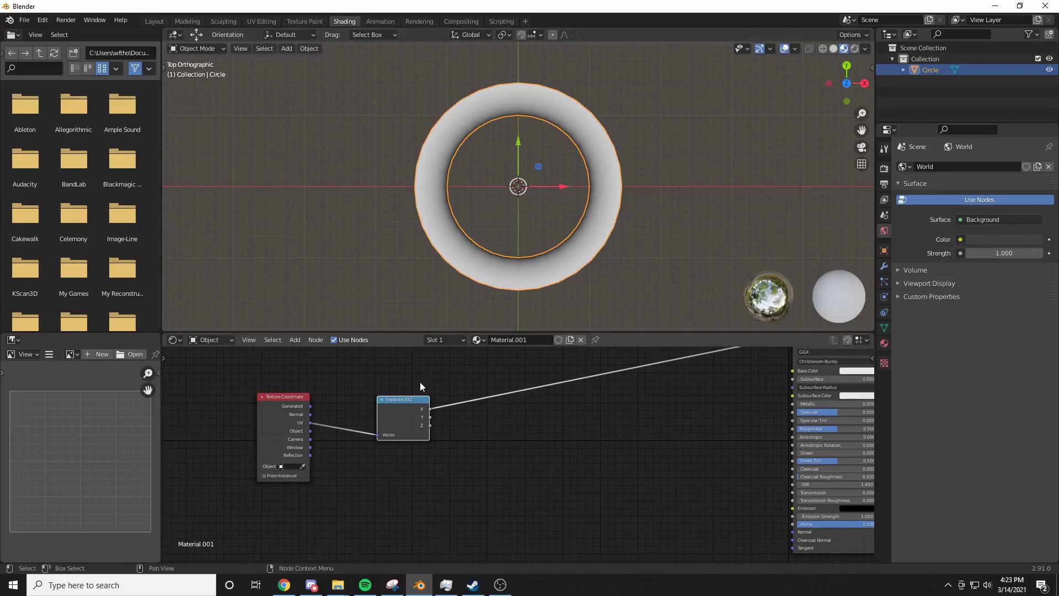
Insert a Math node set to Add after Separate XYZ's X output, remove the extra duplicate, and preview the remaining Add node.
{"action": "left_click_drag", "start_coordinate": [411, 401], "coordinate": [362, 388]}
{"action": "middle_click_drag", "start_coordinate": [389, 397], "coordinate": [480, 437]}
{"action": "key", "text": "shift+a"}
{"action": "left_click", "coordinate": [524, 411]}
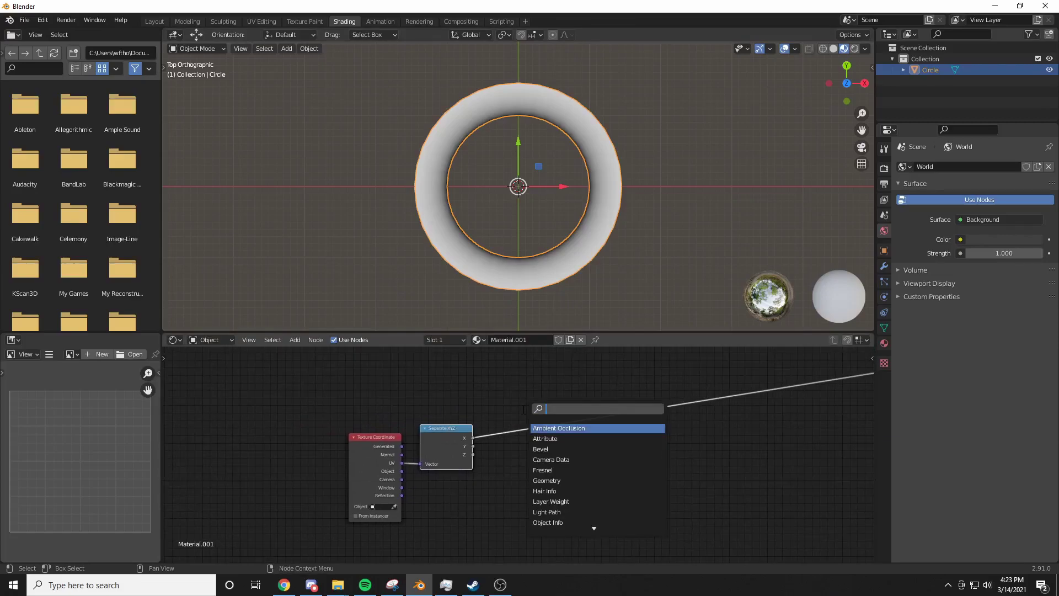
{"action": "type", "text": "MAT"}
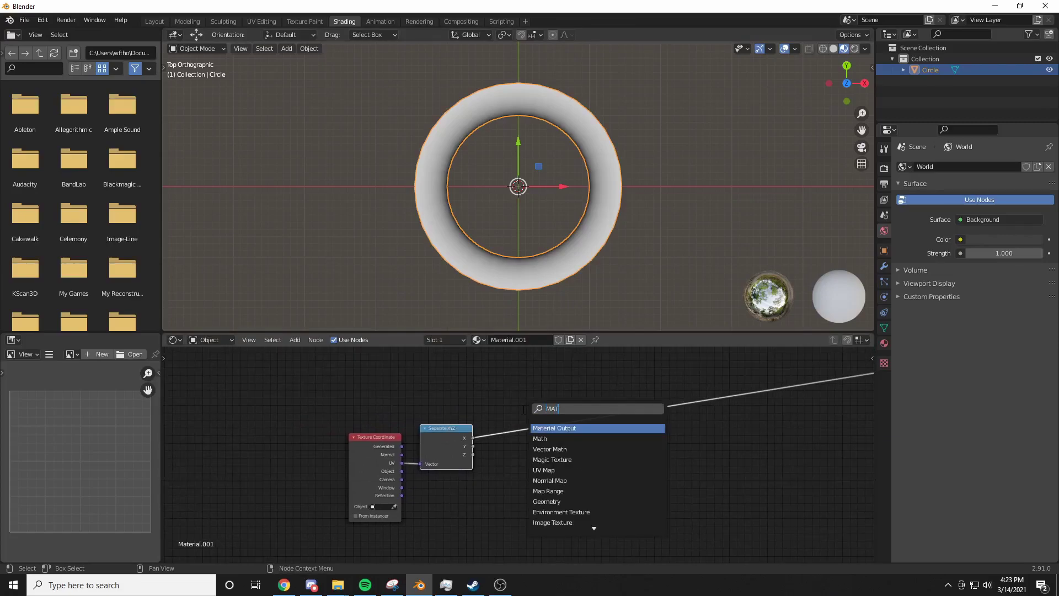
{"action": "type", "text": "H"}
{"action": "key", "text": "Return"}
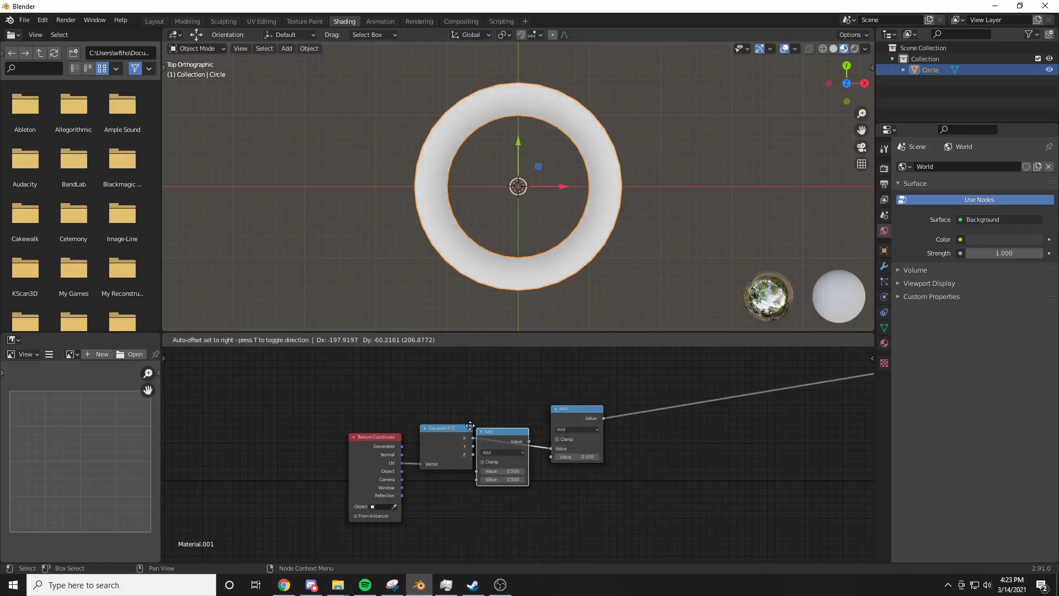
{"action": "left_click", "coordinate": [666, 451]}
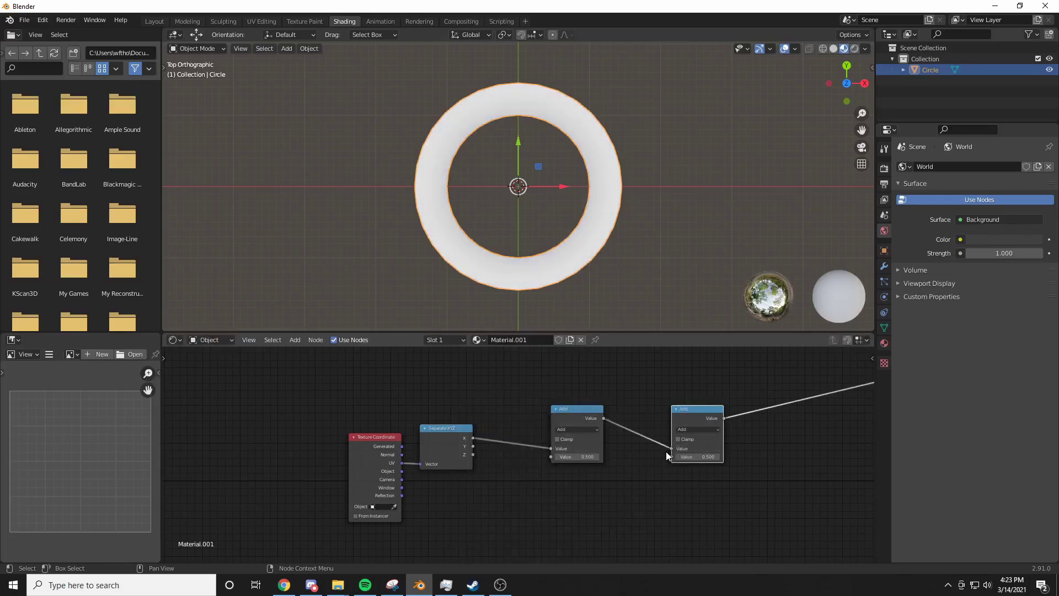
{"action": "key", "text": "x"}
{"action": "left_click", "coordinate": [584, 413], "text": "ctrl+shift"}
Add a Noise Texture node below Texture Coordinate and connect its Fac output to the Add node's second value.
{"action": "middle_click_drag", "start_coordinate": [591, 431], "coordinate": [631, 412]}
{"action": "key", "text": "shift+a"}
{"action": "left_click", "coordinate": [614, 403]}
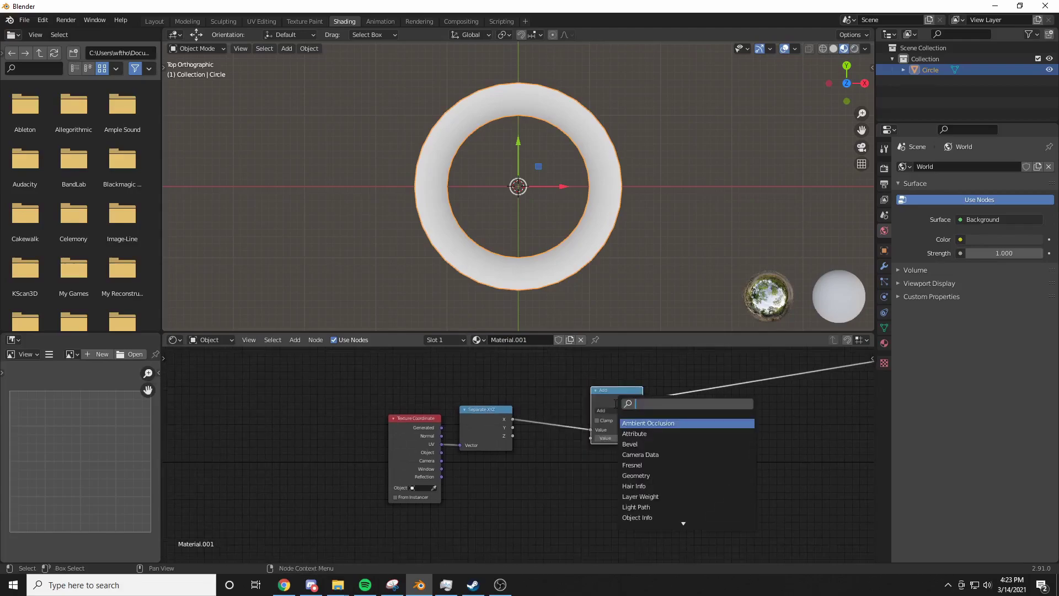
{"action": "type", "text": "NOI"}
{"action": "key", "text": "Return"}
{"action": "left_click", "coordinate": [382, 520]}
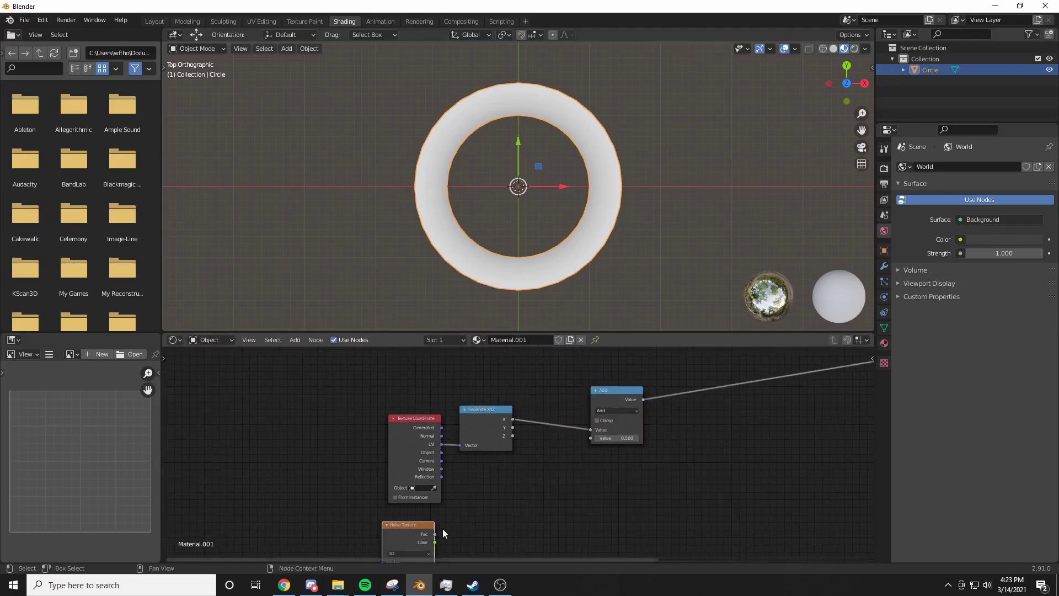
{"action": "left_click_drag", "start_coordinate": [427, 541], "coordinate": [591, 438]}
Duplicate the Add node, insert the copy between Separate XYZ and the original Add, and set its value to -1.100.
{"action": "left_click", "coordinate": [634, 396]}
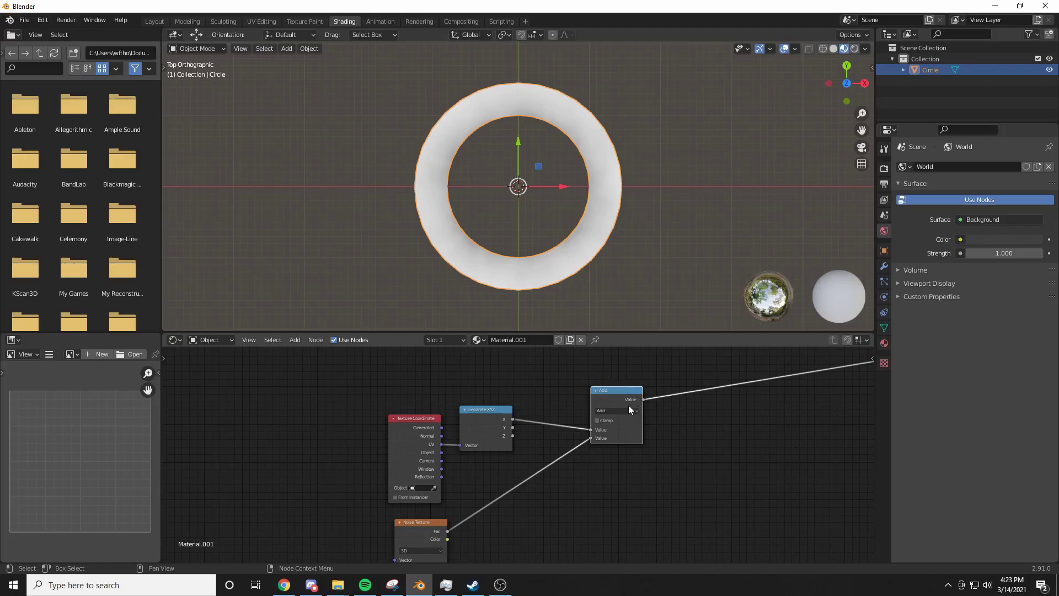
{"action": "left_click", "coordinate": [629, 409]}
{"action": "key", "text": "shift+d"}
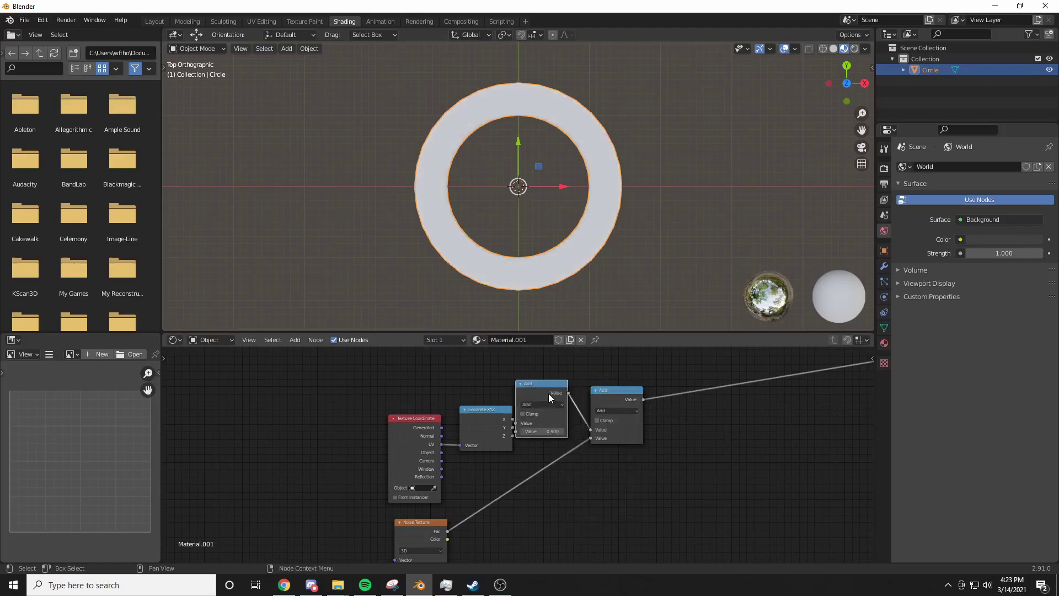
{"action": "left_click", "coordinate": [563, 437]}
{"action": "left_click_drag", "start_coordinate": [571, 431], "coordinate": [557, 431]}
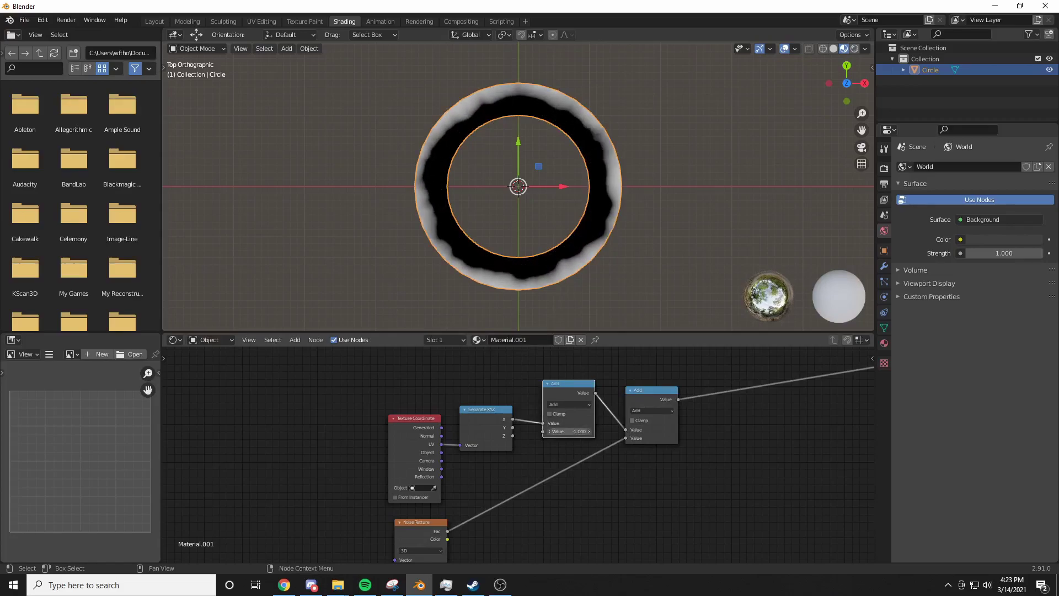
Set the Noise Texture's scale to 46.100.
{"action": "middle_click_drag", "start_coordinate": [568, 452], "coordinate": [595, 364]}
{"action": "left_click_drag", "start_coordinate": [442, 479], "coordinate": [468, 368]}
{"action": "scroll", "coordinate": [512, 197], "scroll_direction": "up", "scroll_amount": 2}
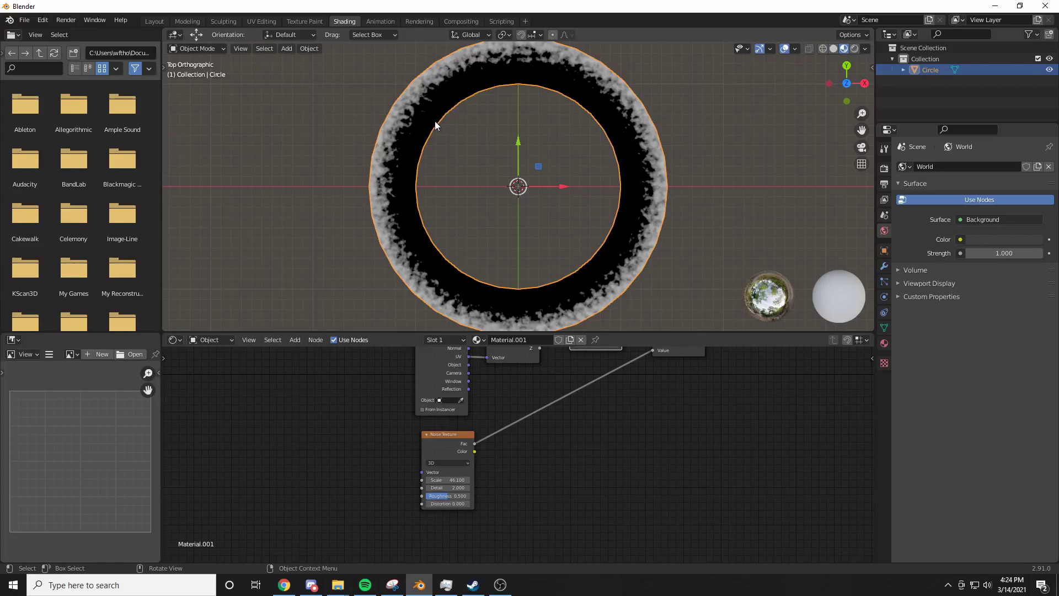
Insert an Invert node between Separate XYZ's X output and the first Add node, shifting the Add node to make room.
{"action": "scroll", "coordinate": [518, 452], "scroll_direction": "down", "scroll_amount": 2}
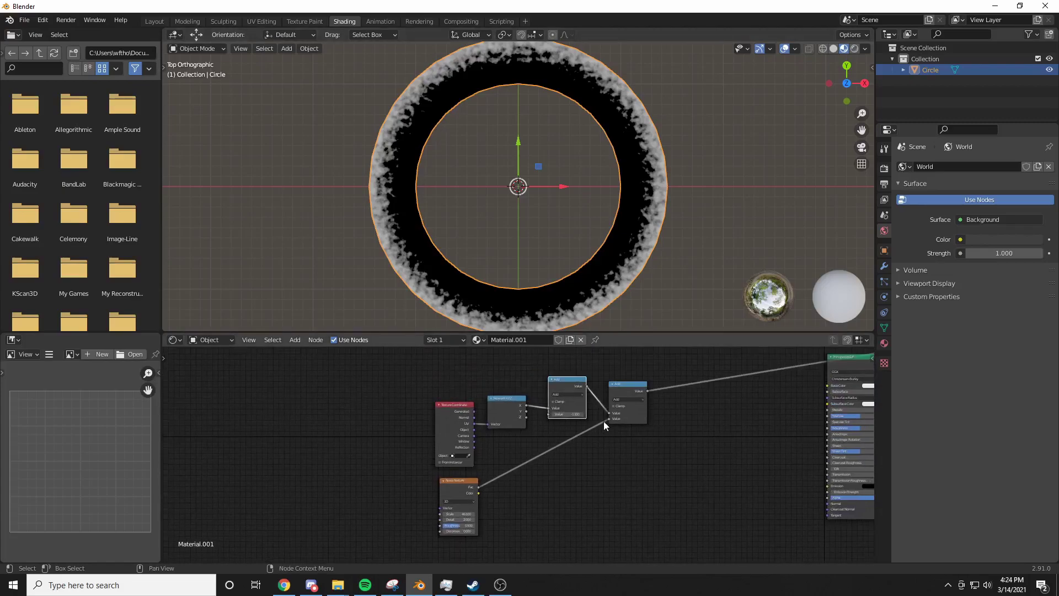
{"action": "scroll", "coordinate": [591, 429], "scroll_direction": "up", "scroll_amount": 8}
{"action": "middle_click_drag", "start_coordinate": [568, 442], "coordinate": [559, 493]}
{"action": "left_click_drag", "start_coordinate": [518, 414], "coordinate": [546, 420]}
{"action": "key", "text": "shift+a"}
{"action": "left_click", "coordinate": [506, 386]}
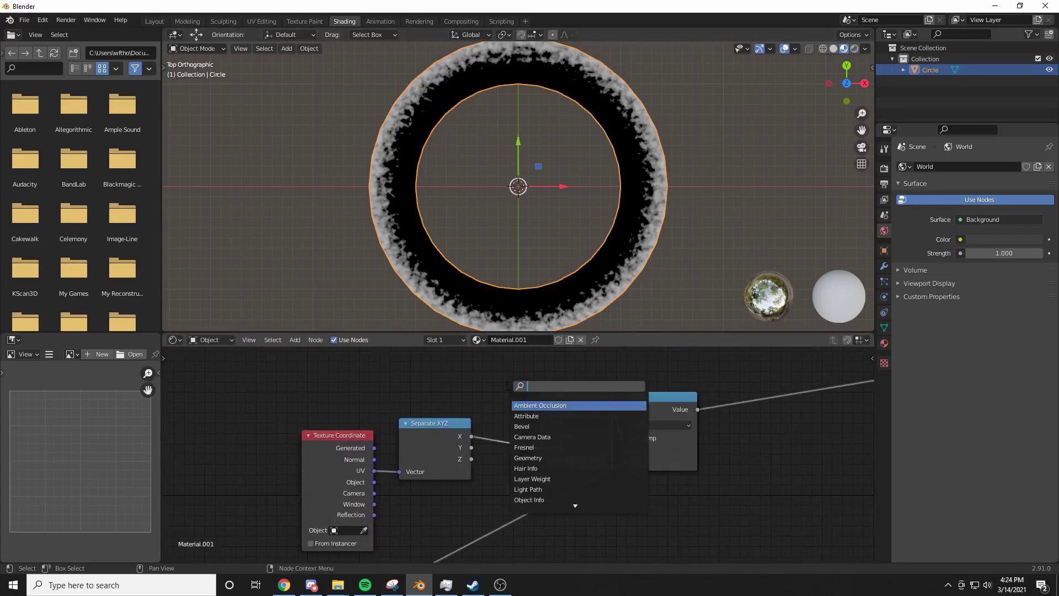
{"action": "type", "text": "inv"}
{"action": "key", "text": "Return"}
{"action": "left_click", "coordinate": [510, 409]}
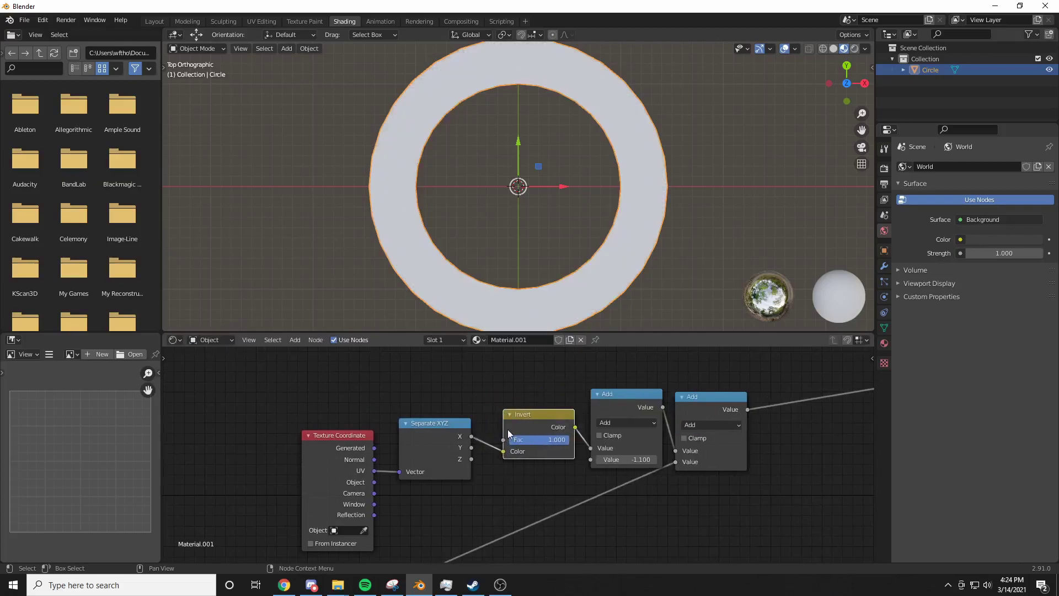
{"action": "left_click_drag", "start_coordinate": [654, 403], "coordinate": [631, 385]}
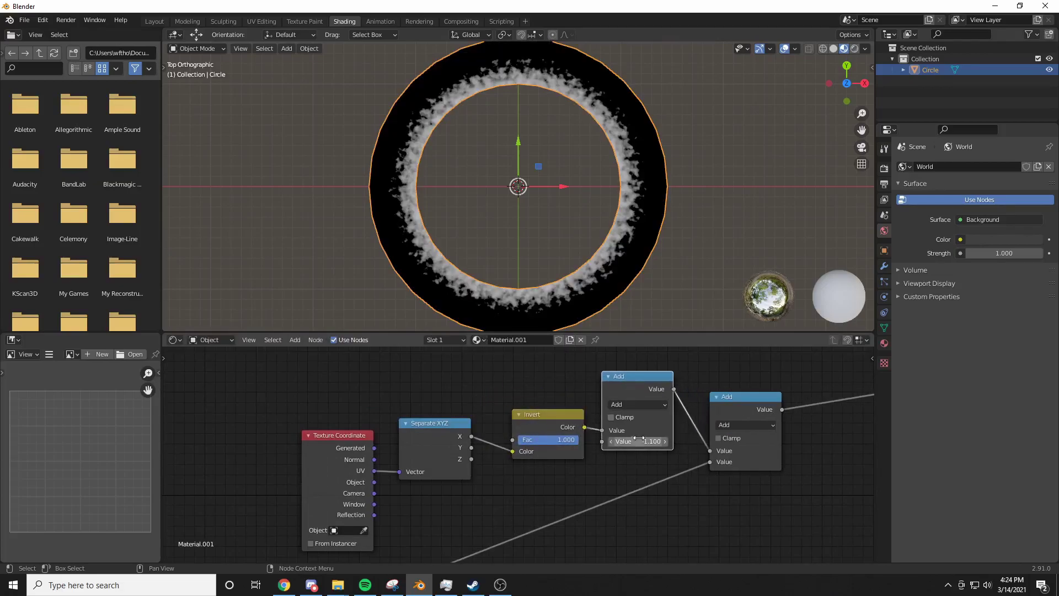
Lower the Noise Texture's scale for coarser noise and set the value of the Add node after Invert to -0.920.
{"action": "left_click", "coordinate": [665, 441]}
{"action": "left_click_drag", "start_coordinate": [641, 441], "coordinate": [633, 441]}
{"action": "middle_click_drag", "start_coordinate": [591, 462], "coordinate": [532, 429]}
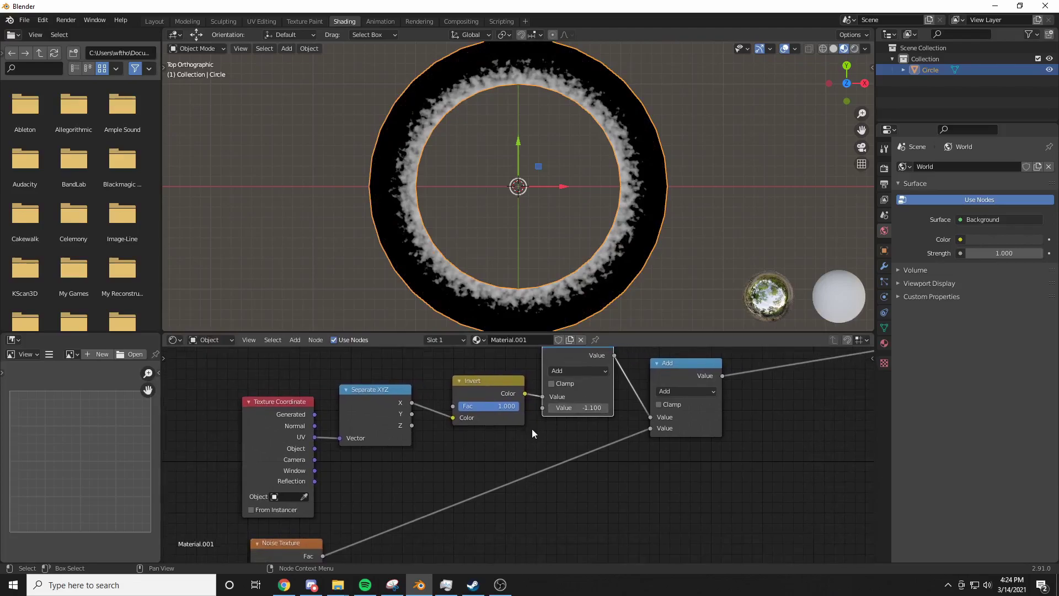
{"action": "middle_click_drag", "start_coordinate": [392, 508], "coordinate": [491, 410]}
{"action": "left_click_drag", "start_coordinate": [386, 506], "coordinate": [339, 507]}
{"action": "middle_click_drag", "start_coordinate": [628, 360], "coordinate": [584, 443]}
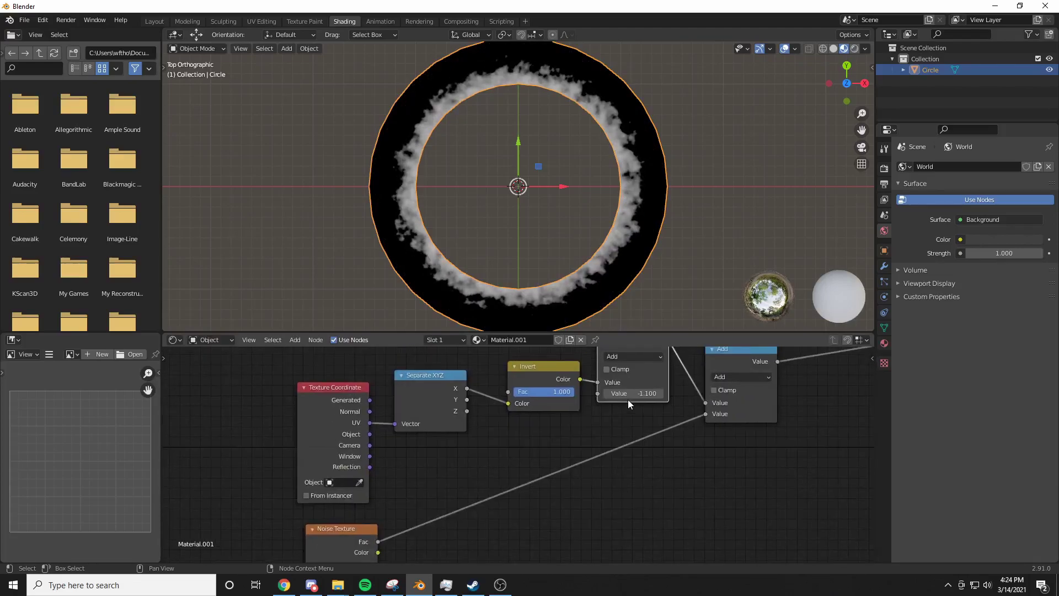
{"action": "left_click_drag", "start_coordinate": [635, 393], "coordinate": [644, 393]}
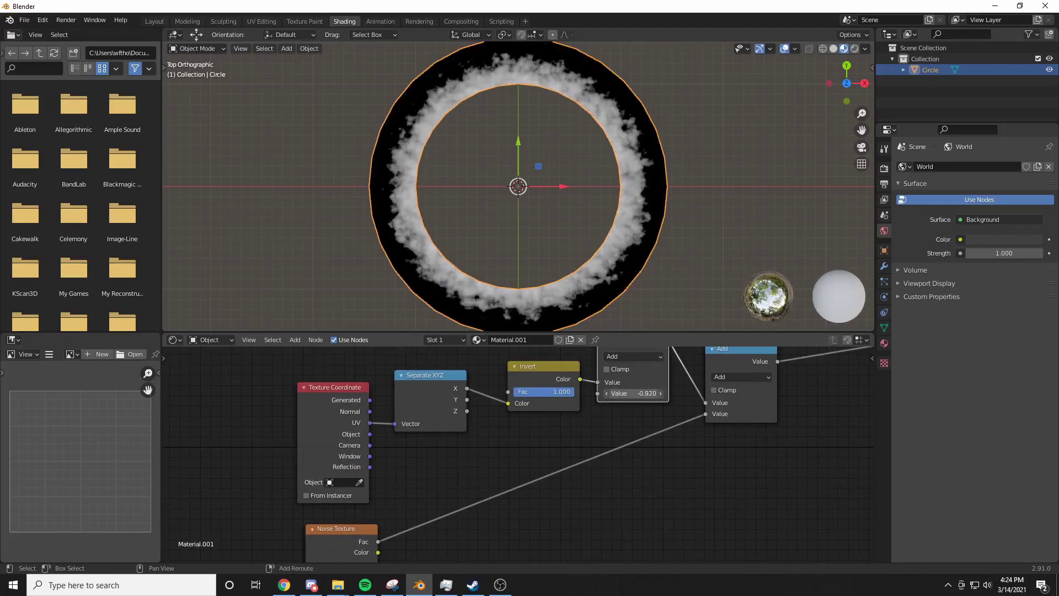
{"action": "scroll", "coordinate": [472, 226], "scroll_direction": "down", "scroll_amount": 2}
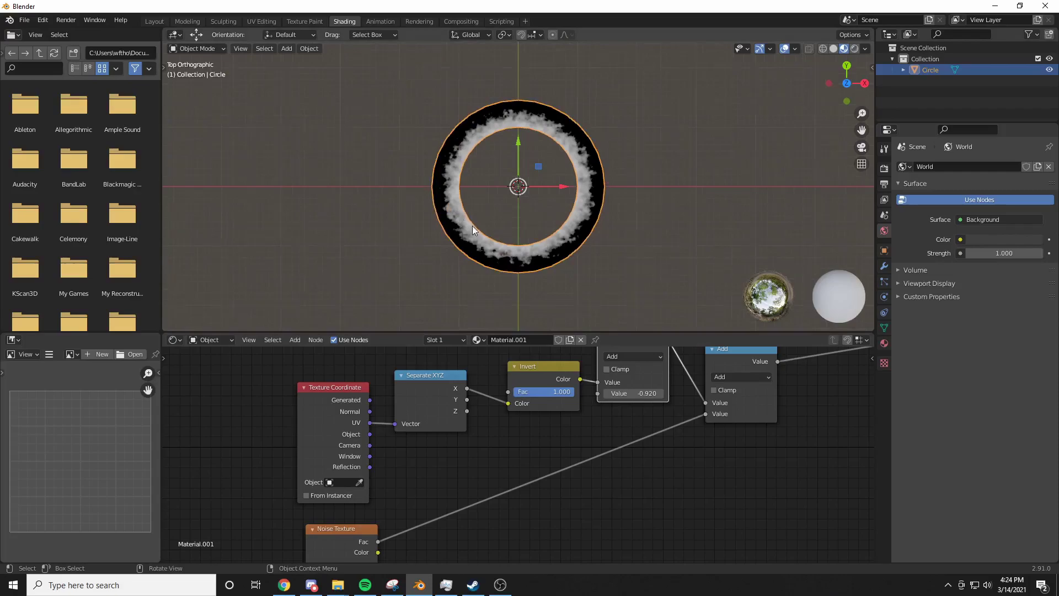
{"action": "scroll", "coordinate": [614, 444], "scroll_direction": "up", "scroll_amount": 1}
Connect the last Add node's output to the Principled BSDF's Alpha and Base Color, and open the ring's material properties.
{"action": "middle_click_drag", "start_coordinate": [614, 444], "coordinate": [298, 482]}
{"action": "scroll", "coordinate": [450, 455], "scroll_direction": "down", "scroll_amount": 4}
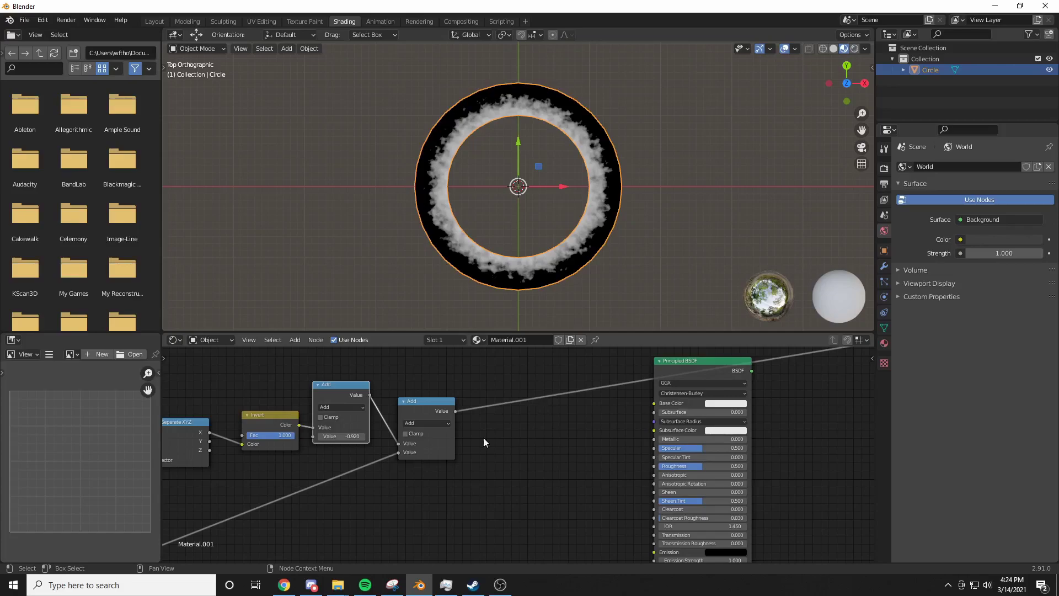
{"action": "middle_click_drag", "start_coordinate": [465, 428], "coordinate": [446, 406]}
{"action": "left_click_drag", "start_coordinate": [441, 406], "coordinate": [636, 547]}
{"action": "scroll", "coordinate": [425, 413], "scroll_direction": "down", "scroll_amount": 1}
{"action": "left_click_drag", "start_coordinate": [452, 402], "coordinate": [612, 396]}
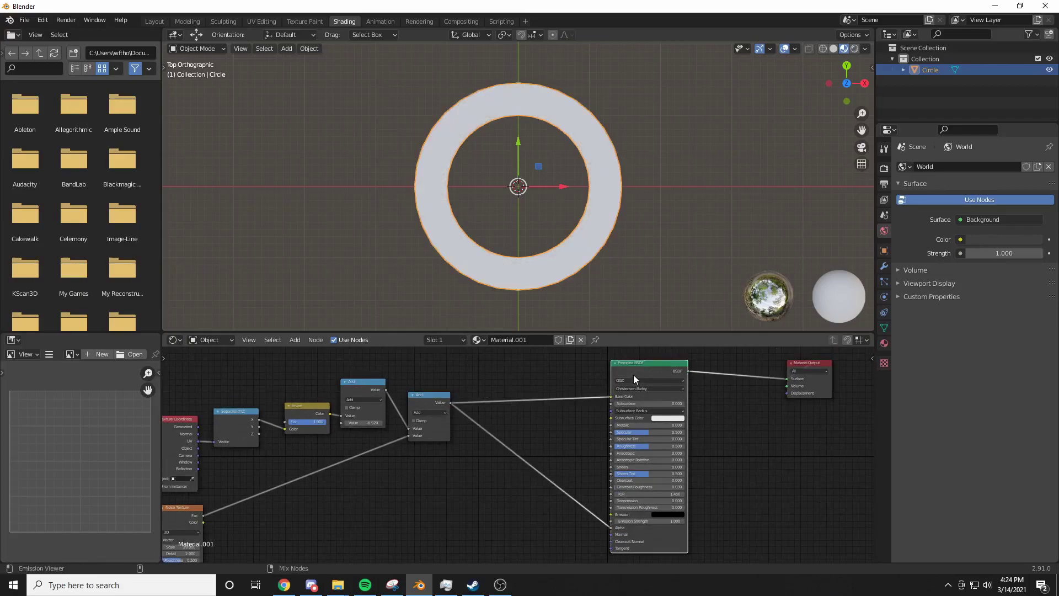
{"action": "left_click", "coordinate": [885, 343]}
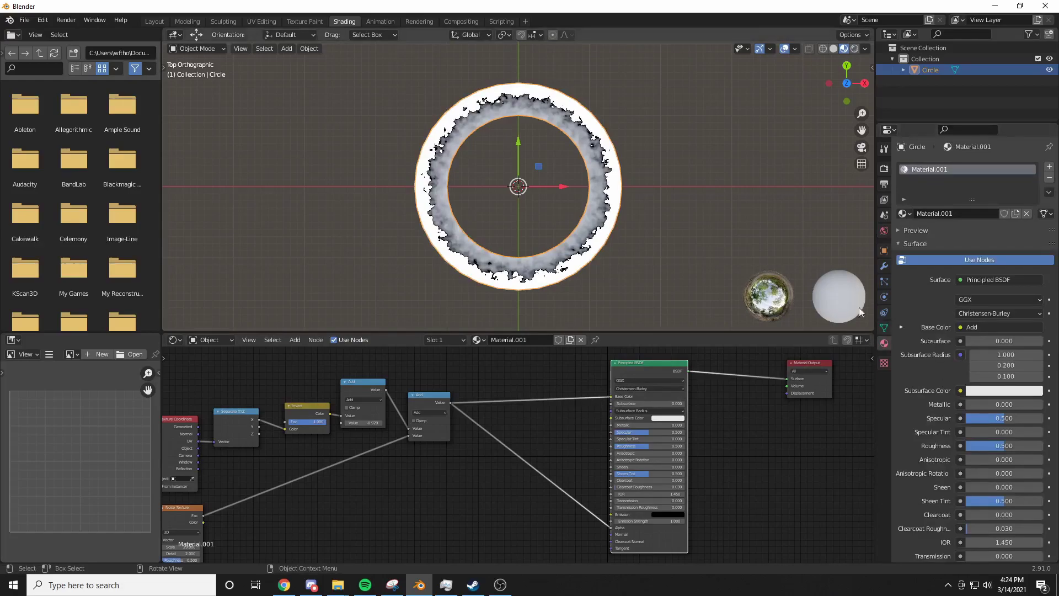
Set the ring material's blend mode to Alpha Blend.
{"action": "scroll", "coordinate": [944, 453], "scroll_direction": "down", "scroll_amount": 10}
{"action": "left_click", "coordinate": [976, 448]}
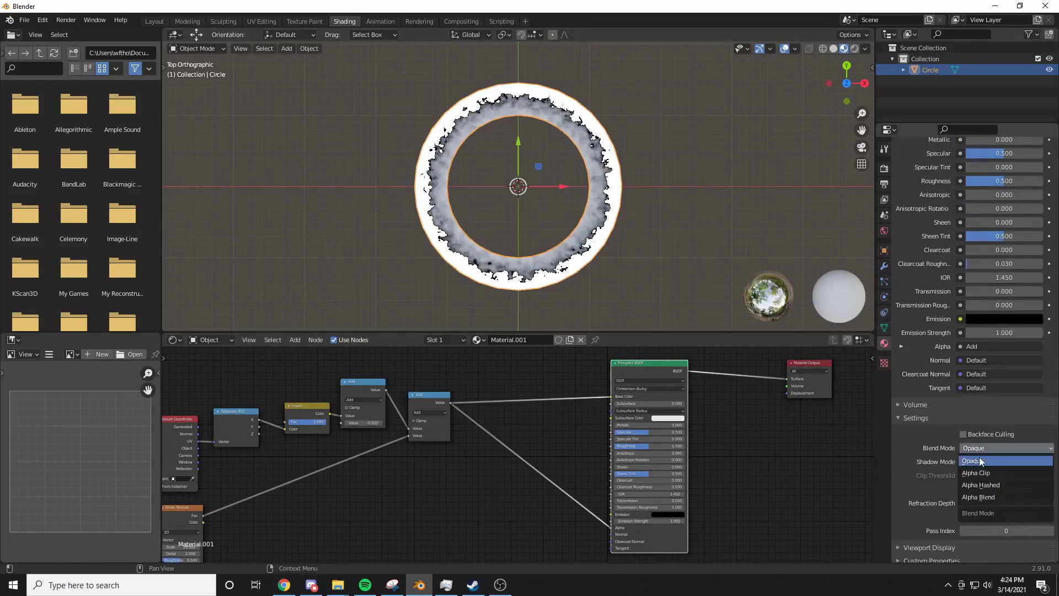
{"action": "left_click", "coordinate": [981, 497]}
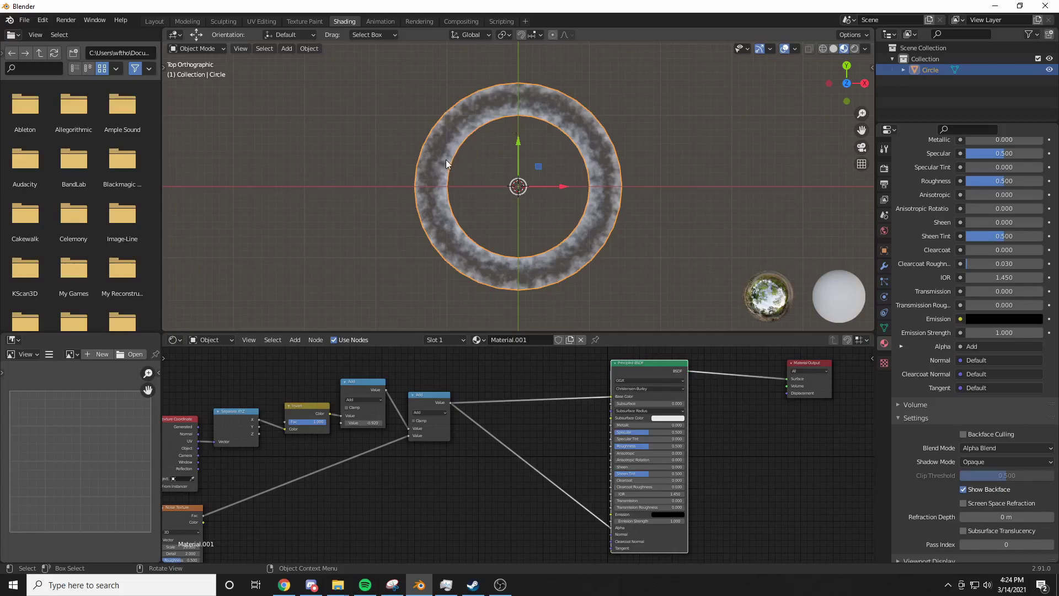
Duplicate the Invert and its following Add node above the originals and connect Separate XYZ's X output to the copied Invert's Color.
{"action": "scroll", "coordinate": [331, 414], "scroll_direction": "up", "scroll_amount": 2}
{"action": "middle_click_drag", "start_coordinate": [307, 409], "coordinate": [481, 447]}
{"action": "left_click", "coordinate": [568, 416], "text": "shift"}
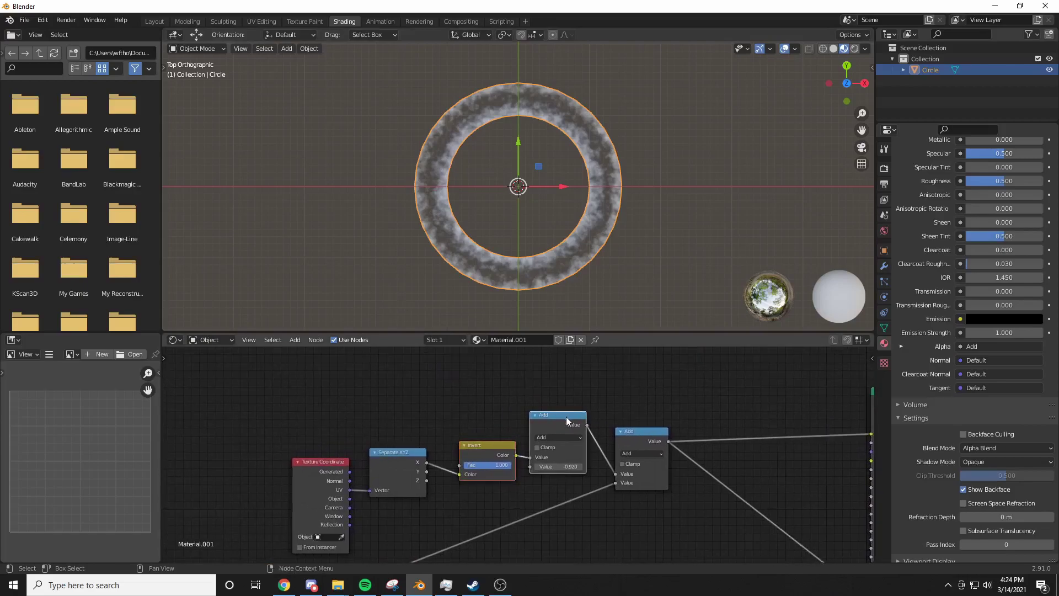
{"action": "key", "text": "shift+d"}
{"action": "left_click", "coordinate": [519, 408]}
{"action": "left_click_drag", "start_coordinate": [427, 462], "coordinate": [458, 408]}
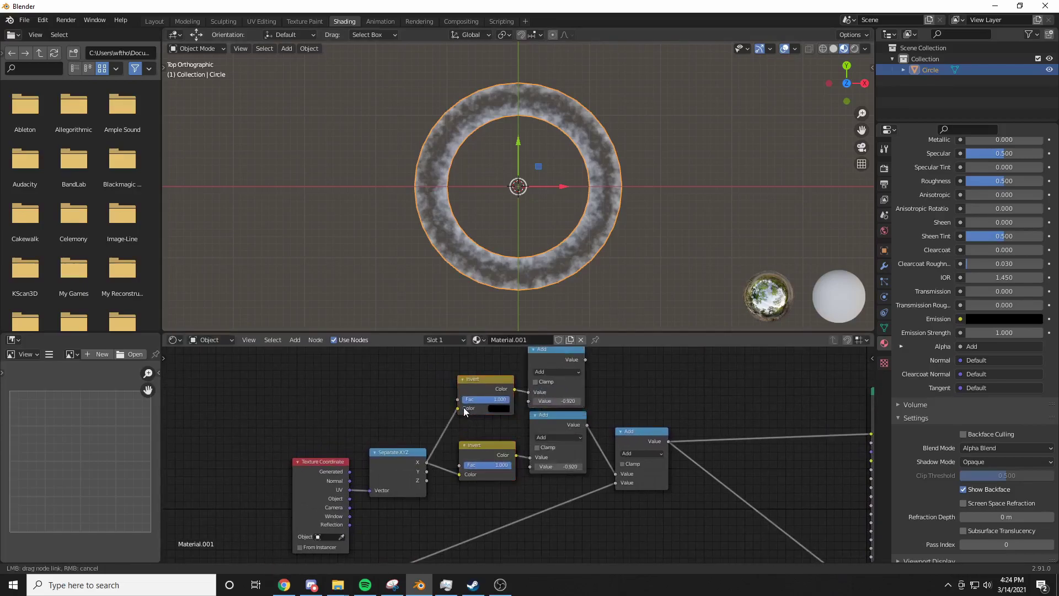
Preview the duplicated Add node on the ring and set its value to -0.320.
{"action": "left_click", "coordinate": [544, 352], "text": "ctrl+shift"}
{"action": "left_click_drag", "start_coordinate": [558, 401], "coordinate": [578, 401]}
{"action": "middle_click_drag", "start_coordinate": [557, 410], "coordinate": [550, 444]}
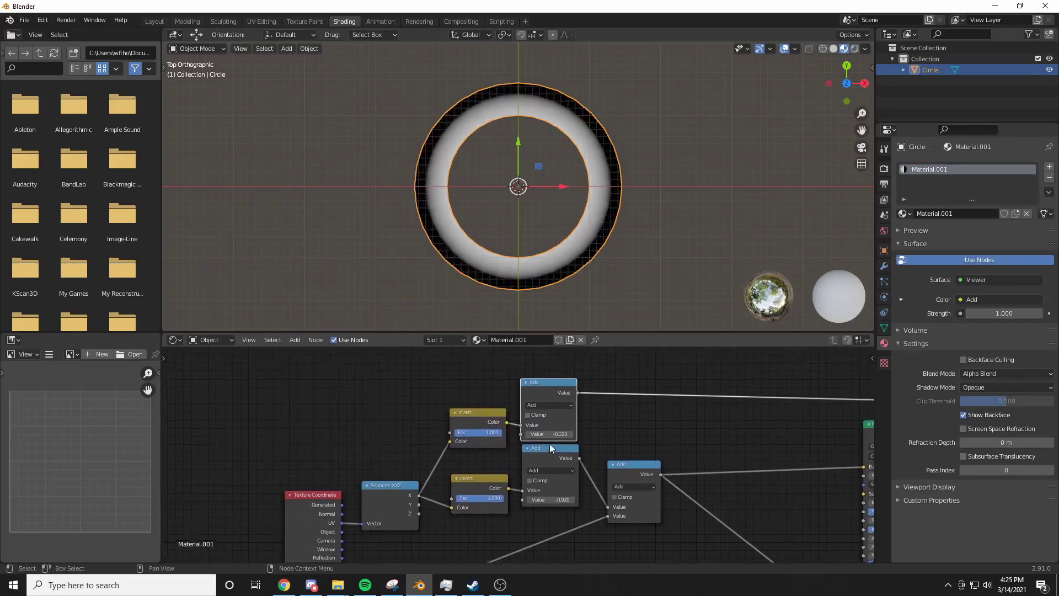
Duplicate the upper Add node onto its output link, change the copy to Multiply, and shift it to make room.
{"action": "key", "text": "shift+d"}
{"action": "left_click", "coordinate": [639, 374]}
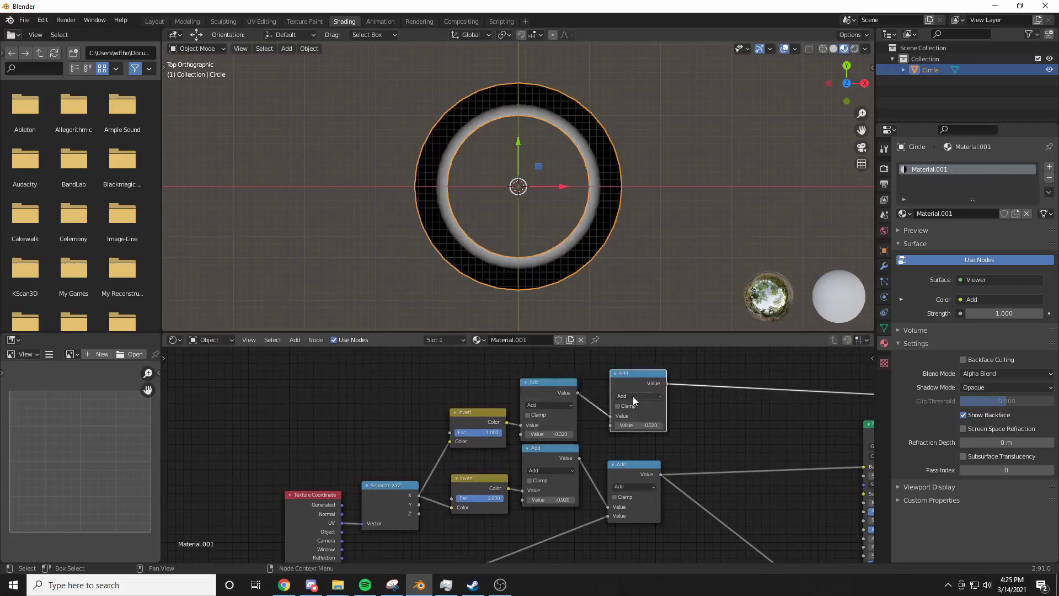
{"action": "left_click", "coordinate": [633, 395]}
{"action": "left_click", "coordinate": [625, 436]}
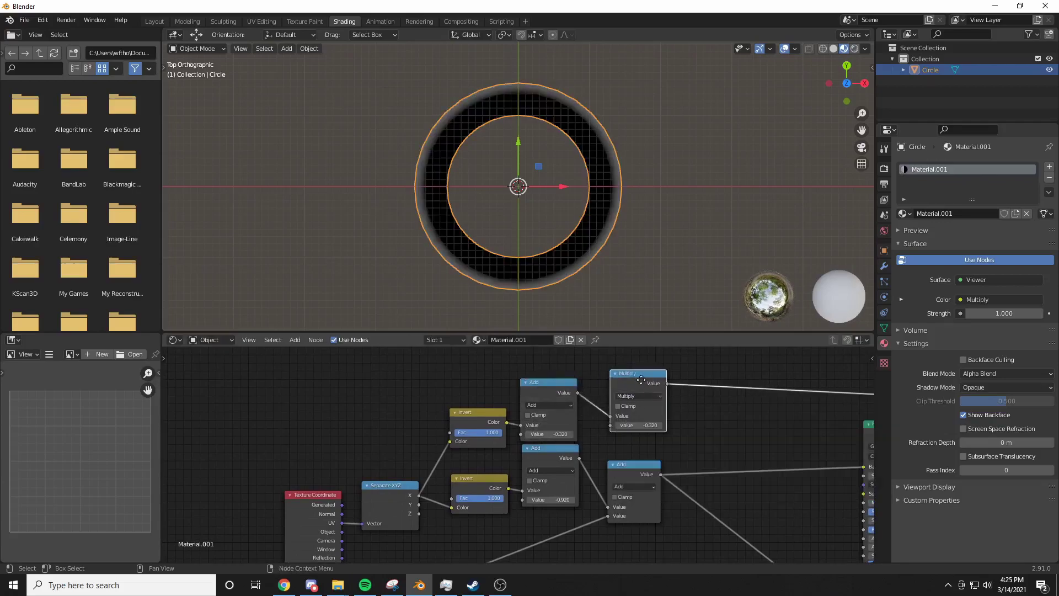
{"action": "left_click_drag", "start_coordinate": [627, 410], "coordinate": [683, 411]}
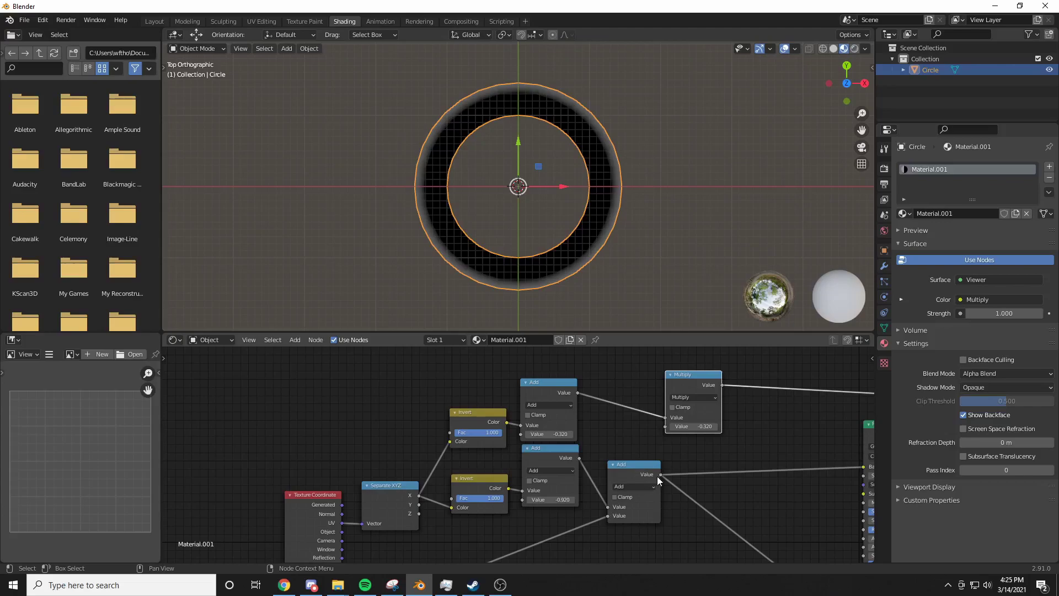
Connect the last Add node's output to Multiply's second value and raise the upper Add node's value.
{"action": "left_click_drag", "start_coordinate": [660, 474], "coordinate": [672, 479]}
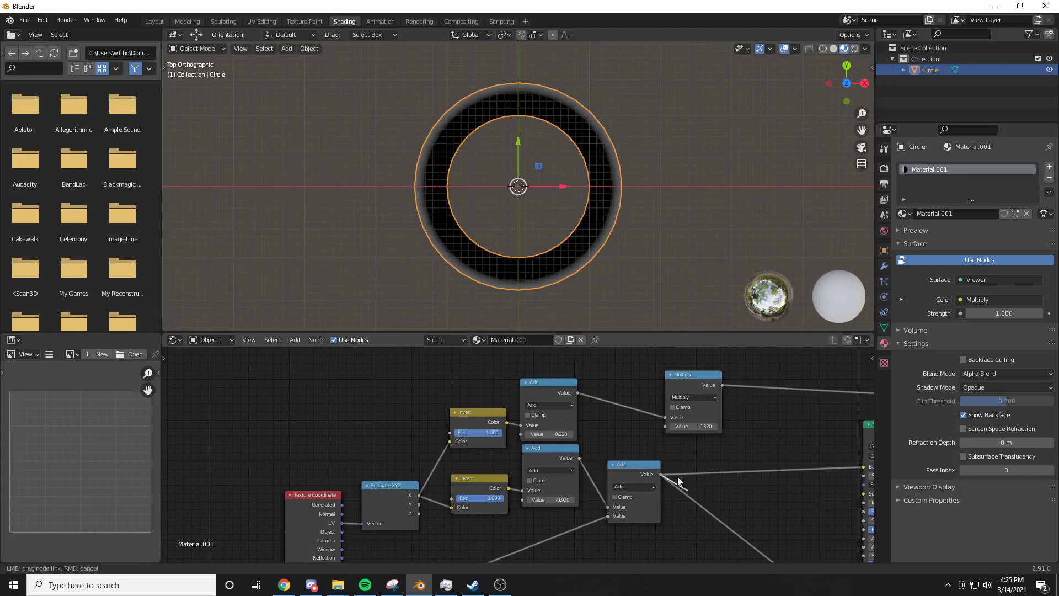
{"action": "left_click_drag", "start_coordinate": [667, 422], "coordinate": [666, 425]}
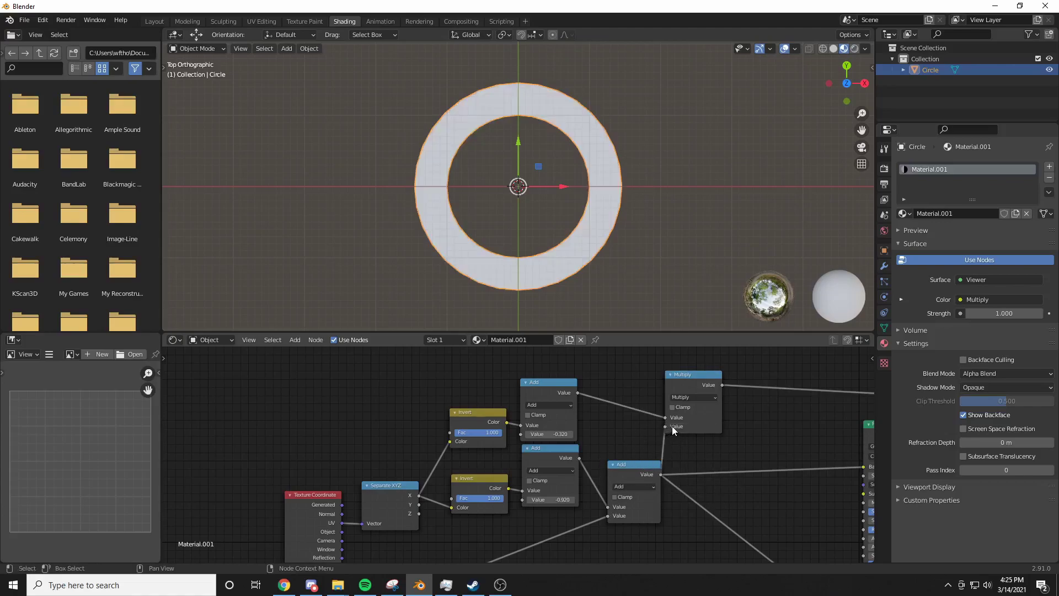
{"action": "left_click_drag", "start_coordinate": [556, 435], "coordinate": [722, 434]}
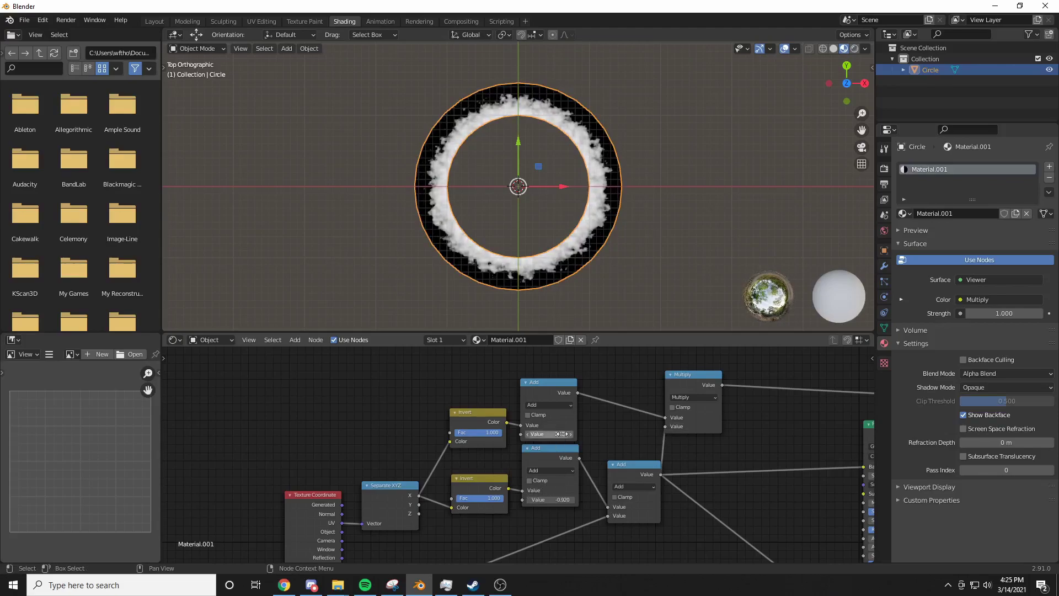
Connect Multiply's output to the Principled BSDF's Alpha and route the Principled BSDF back to the Material Output.
{"action": "scroll", "coordinate": [585, 420], "scroll_direction": "down", "scroll_amount": 5}
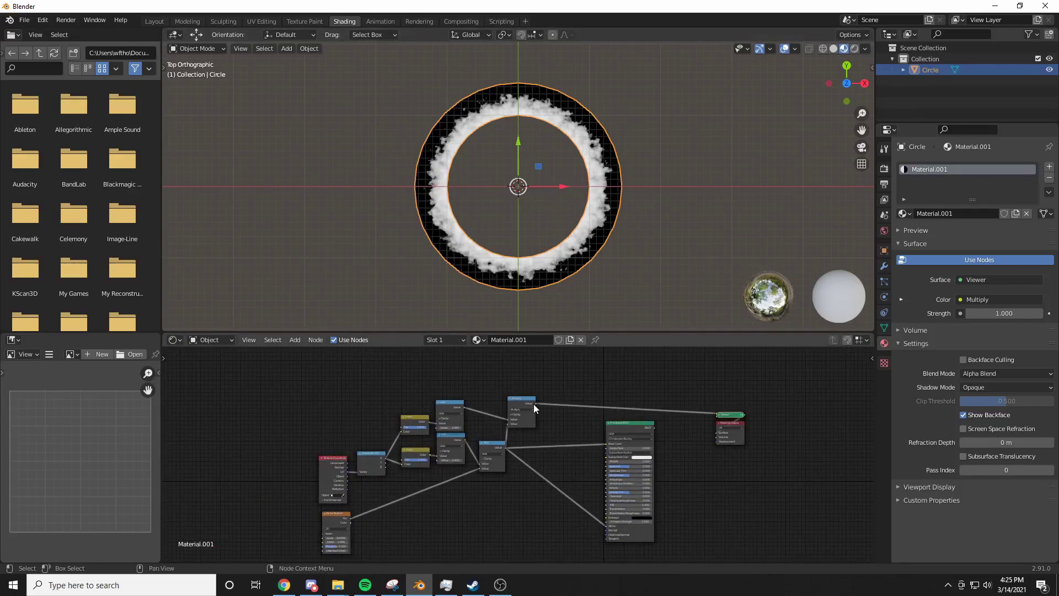
{"action": "left_click_drag", "start_coordinate": [535, 403], "coordinate": [606, 525]}
{"action": "left_click", "coordinate": [636, 427], "text": "ctrl+shift"}
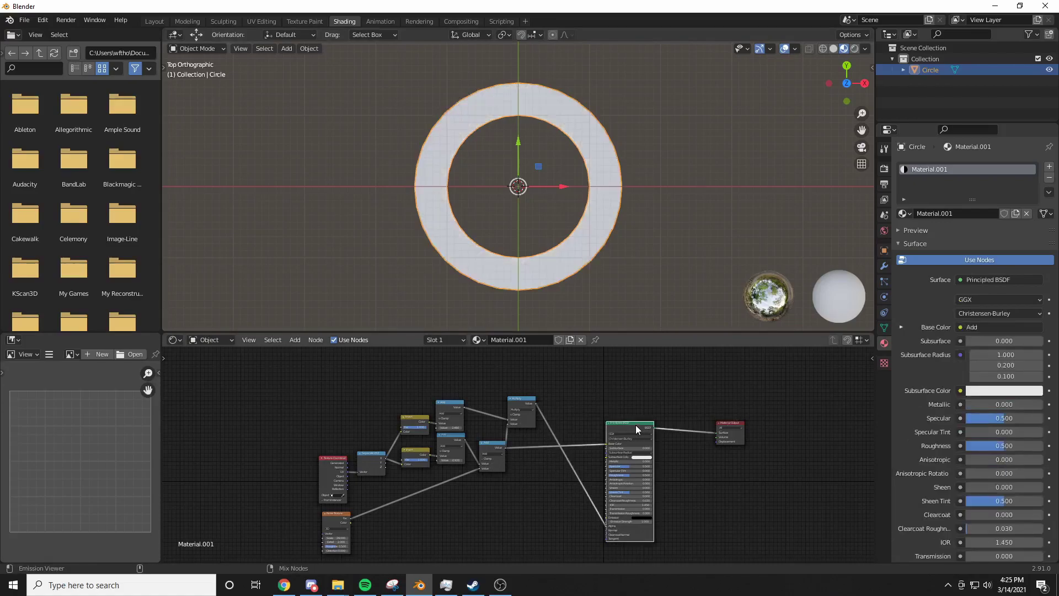
{"action": "scroll", "coordinate": [497, 410], "scroll_direction": "up", "scroll_amount": 3}
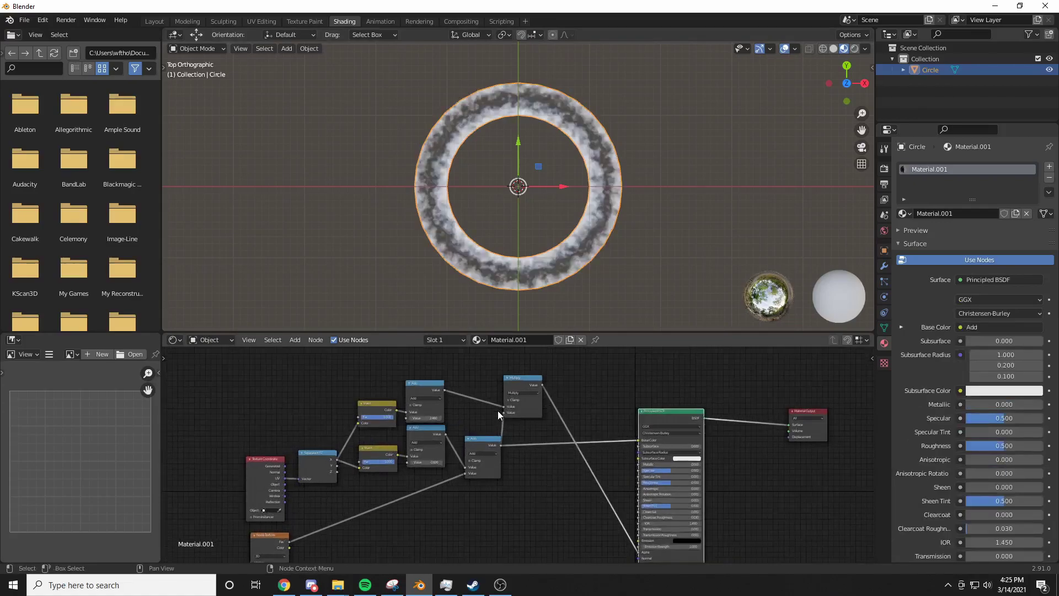
Soften the ring's outer fade by setting the upper Add value to about 0.02 and the lower one to -0.520, checking the result from an angle.
{"action": "scroll", "coordinate": [485, 388], "scroll_direction": "up", "scroll_amount": 1}
{"action": "middle_click_drag", "start_coordinate": [485, 388], "coordinate": [569, 401]}
{"action": "left_click_drag", "start_coordinate": [477, 424], "coordinate": [389, 424]}
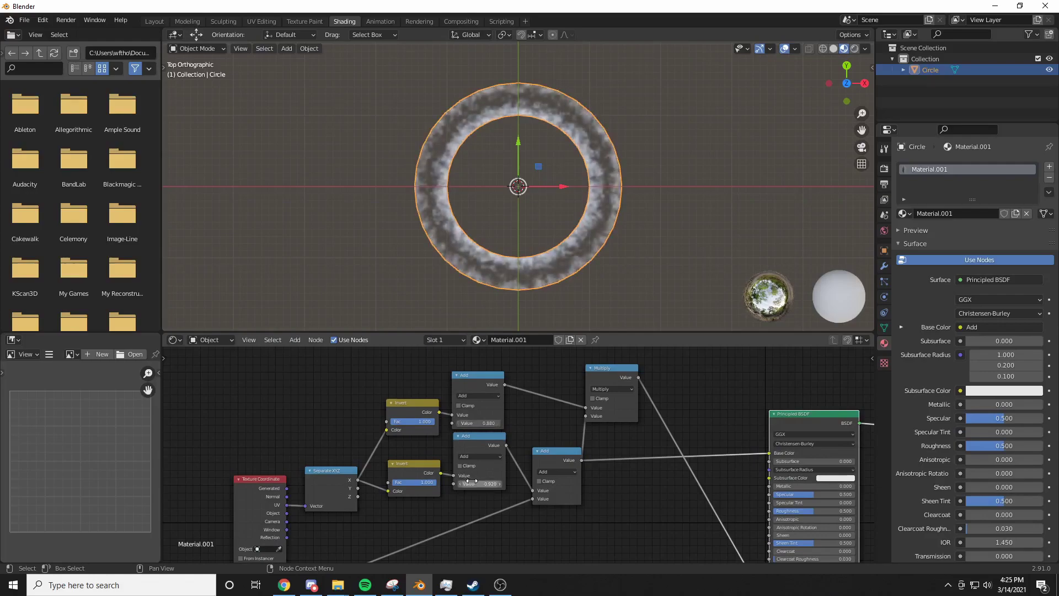
{"action": "mouse_move", "coordinate": [476, 484]}
{"action": "left_mouse_down"}
{"action": "mouse_move", "coordinate": [492, 484]}
{"action": "mouse_move", "coordinate": [456, 484]}
{"action": "left_mouse_up"}
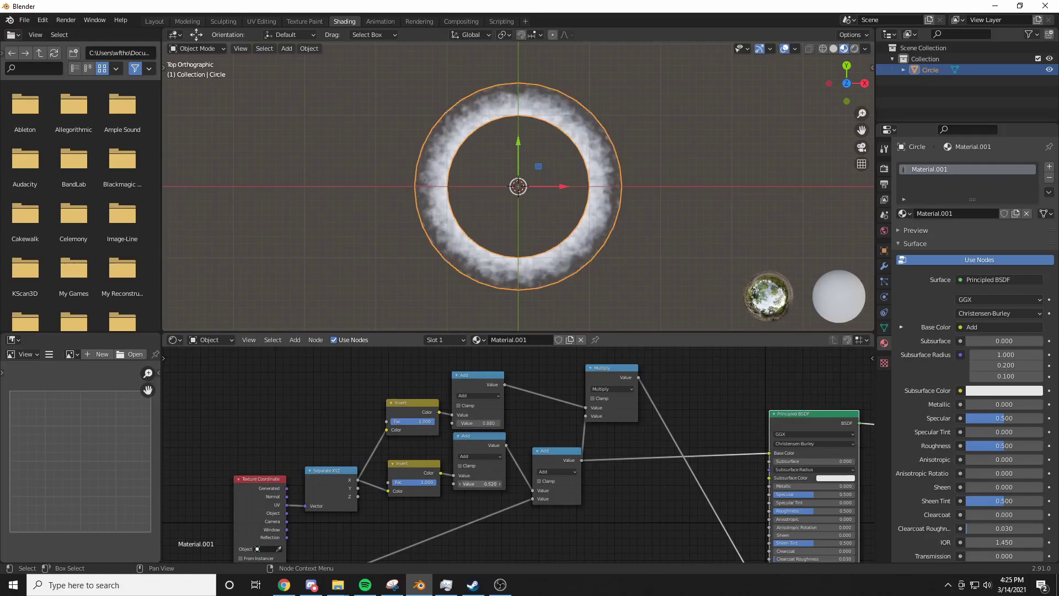
{"action": "left_click_drag", "start_coordinate": [486, 423], "coordinate": [441, 423]}
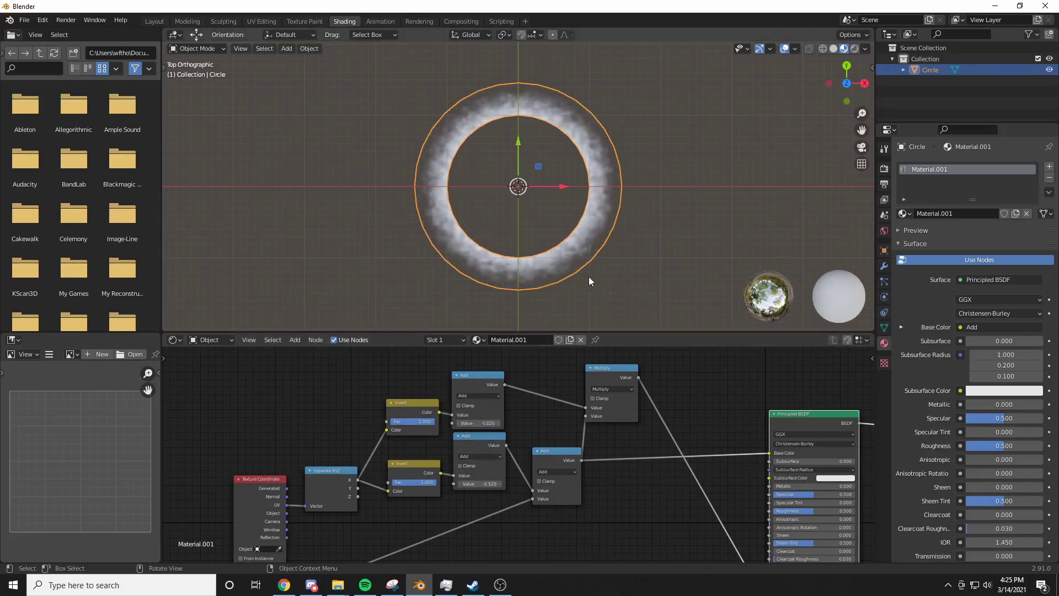
{"action": "left_click", "coordinate": [604, 304]}
{"action": "middle_click_drag", "start_coordinate": [605, 305], "coordinate": [590, 281]}
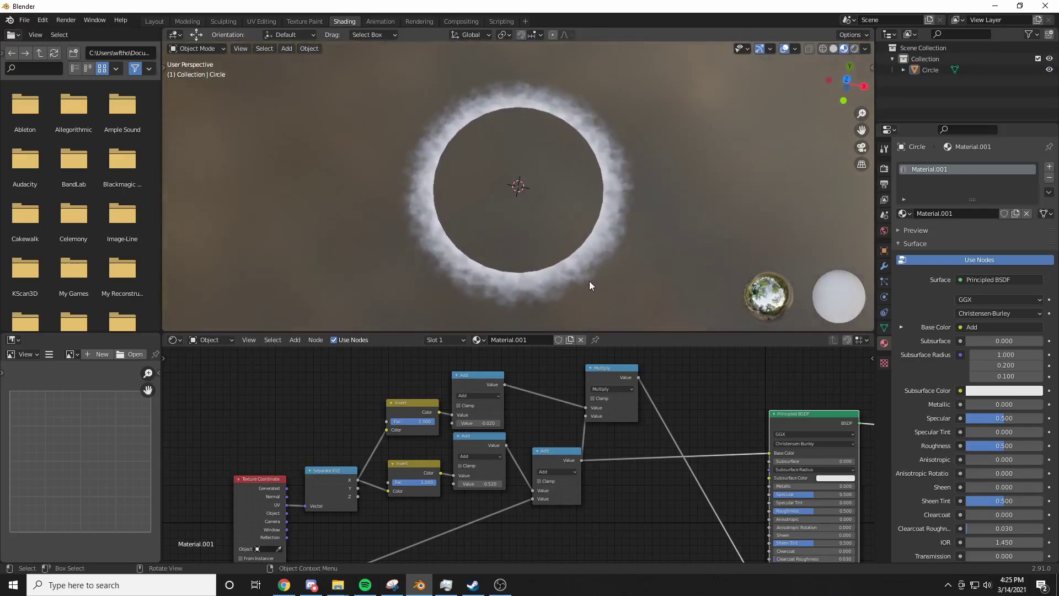
{"action": "left_click", "coordinate": [580, 261]}
{"action": "scroll", "coordinate": [580, 261], "scroll_direction": "down", "scroll_amount": 1}
{"action": "key", "text": "KP_7"}
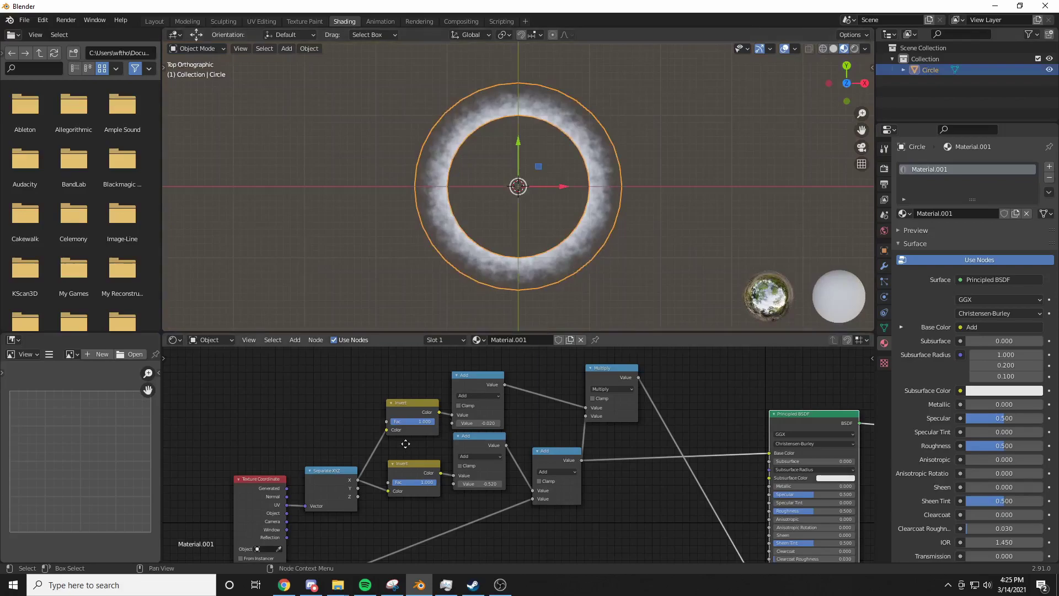
Switch the Noise Texture's dimensions to 4D.
{"action": "scroll", "coordinate": [407, 446], "scroll_direction": "down", "scroll_amount": 3}
{"action": "middle_click_drag", "start_coordinate": [412, 494], "coordinate": [490, 410]}
{"action": "scroll", "coordinate": [449, 483], "scroll_direction": "up", "scroll_amount": 6}
{"action": "middle_click_drag", "start_coordinate": [449, 482], "coordinate": [537, 451]}
{"action": "left_click", "coordinate": [411, 487]}
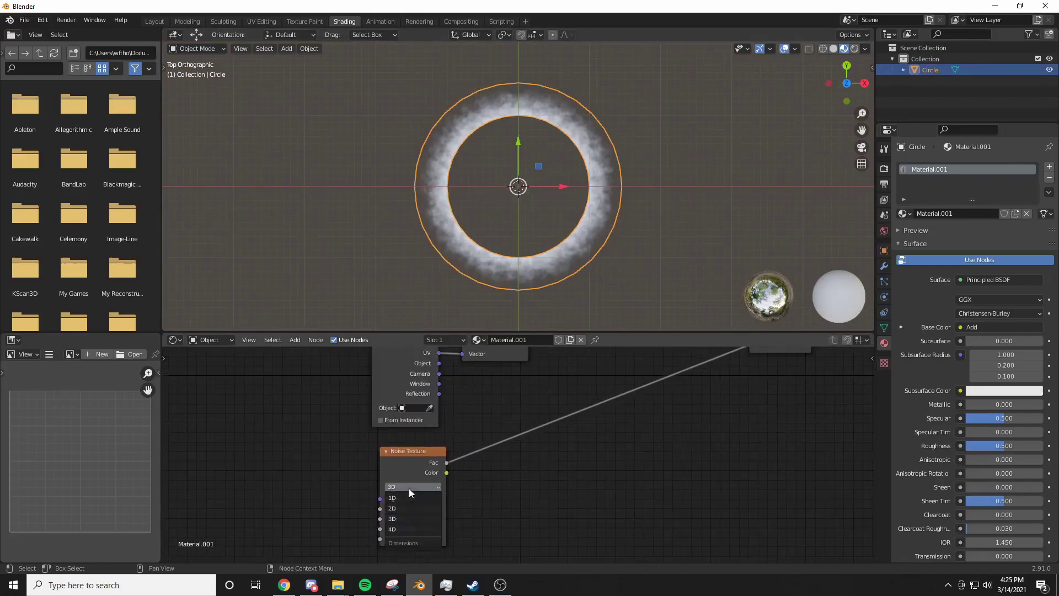
{"action": "left_click", "coordinate": [407, 528]}
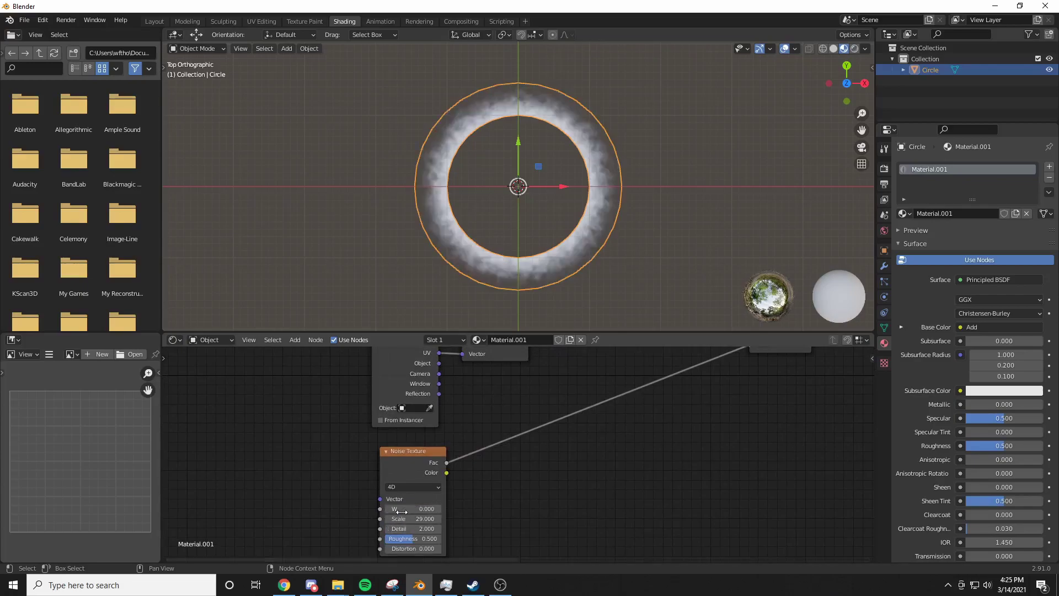
Try the Noise Texture's W at 48.200 to preview how the noise evolves.
{"action": "left_click_drag", "start_coordinate": [405, 511], "coordinate": [505, 510]}
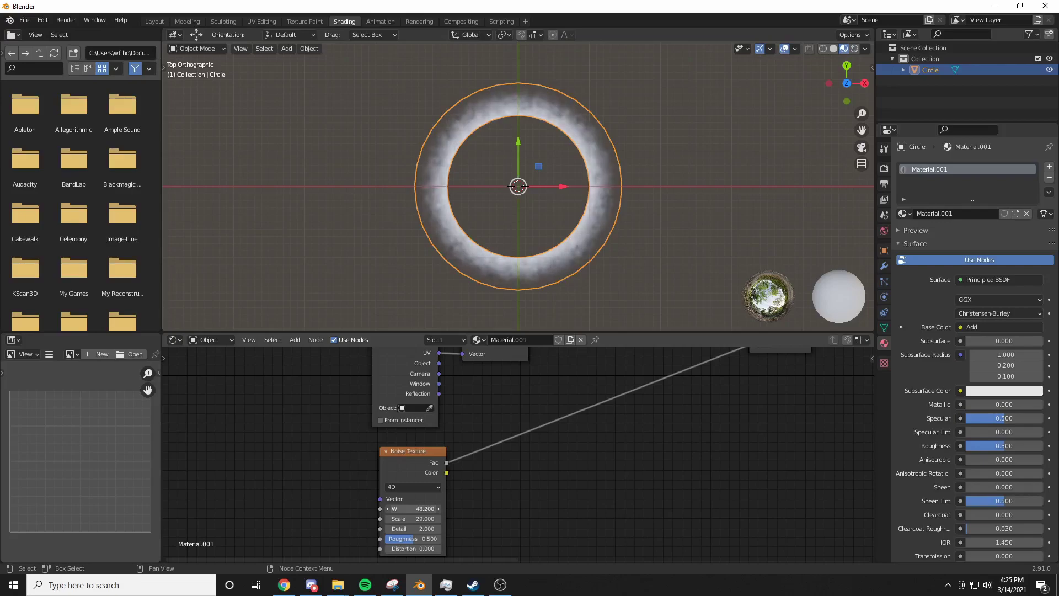
{"action": "left_click", "coordinate": [396, 510]}
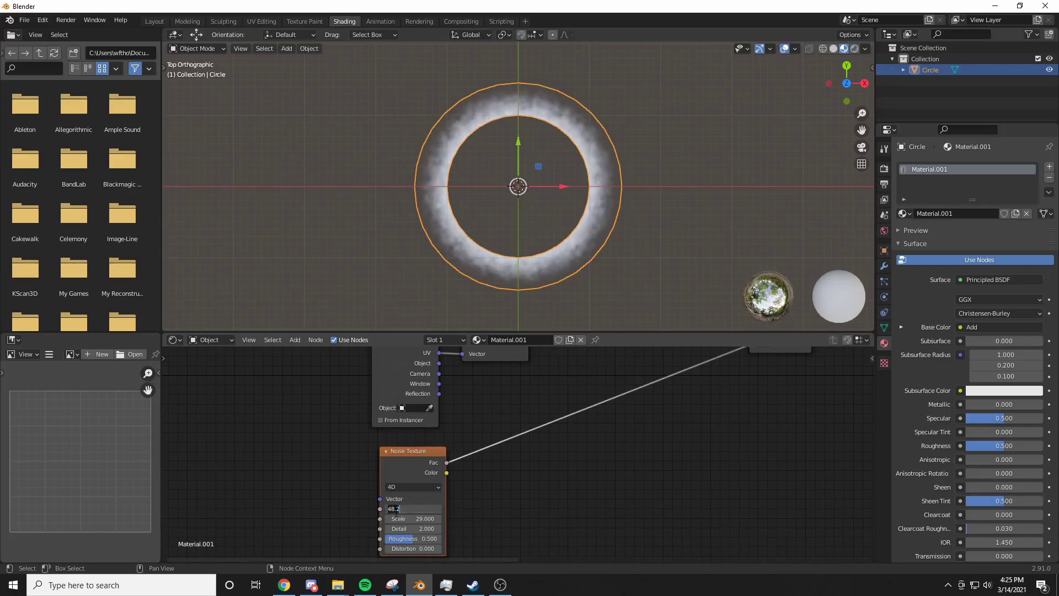
{"action": "key", "text": "Return"}
Drive the Noise Texture's W with the expression #frame and play the animation with the ring deselected.
{"action": "left_click", "coordinate": [408, 509]}
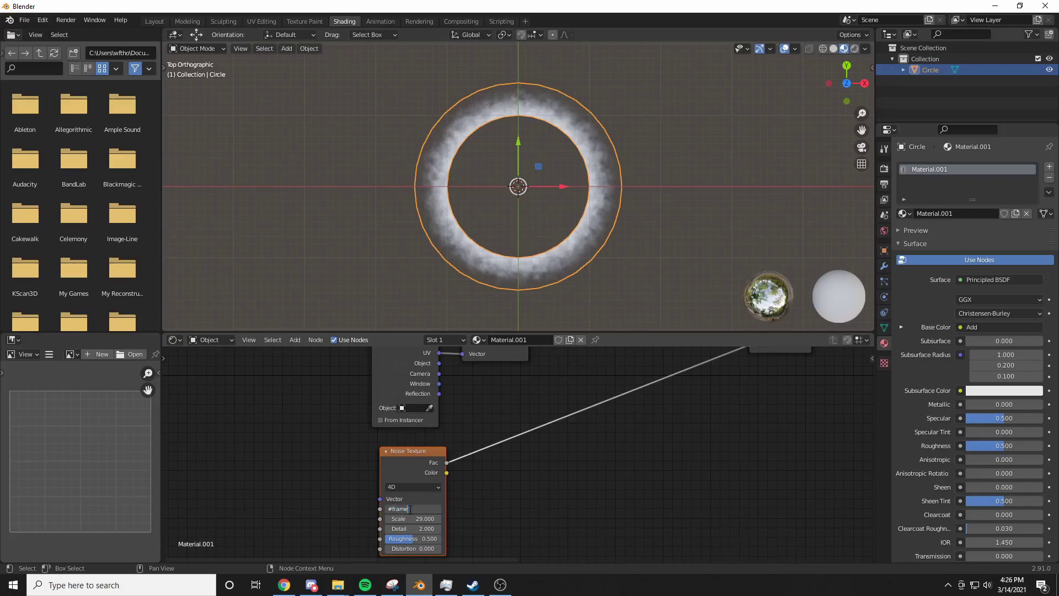
{"action": "key", "text": "Return"}
{"action": "key", "text": "space"}
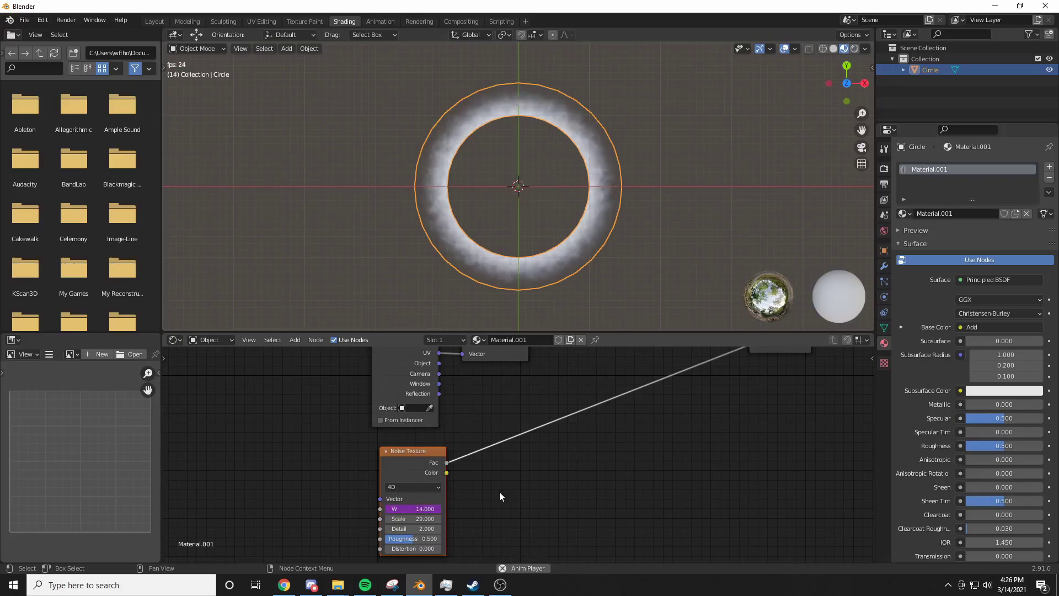
{"action": "left_click", "coordinate": [654, 287]}
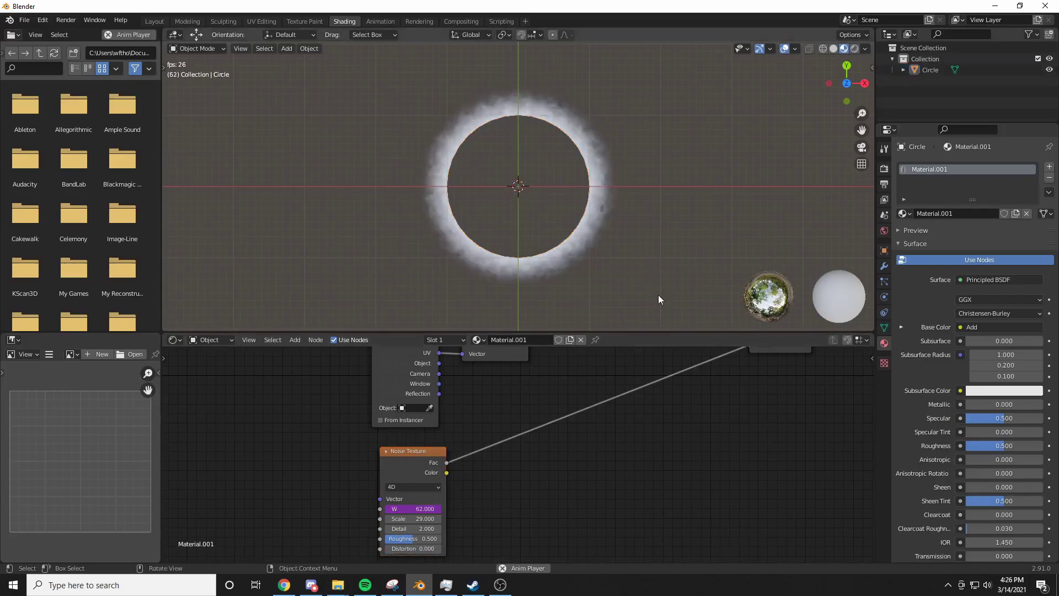
{"action": "key", "text": "space"}
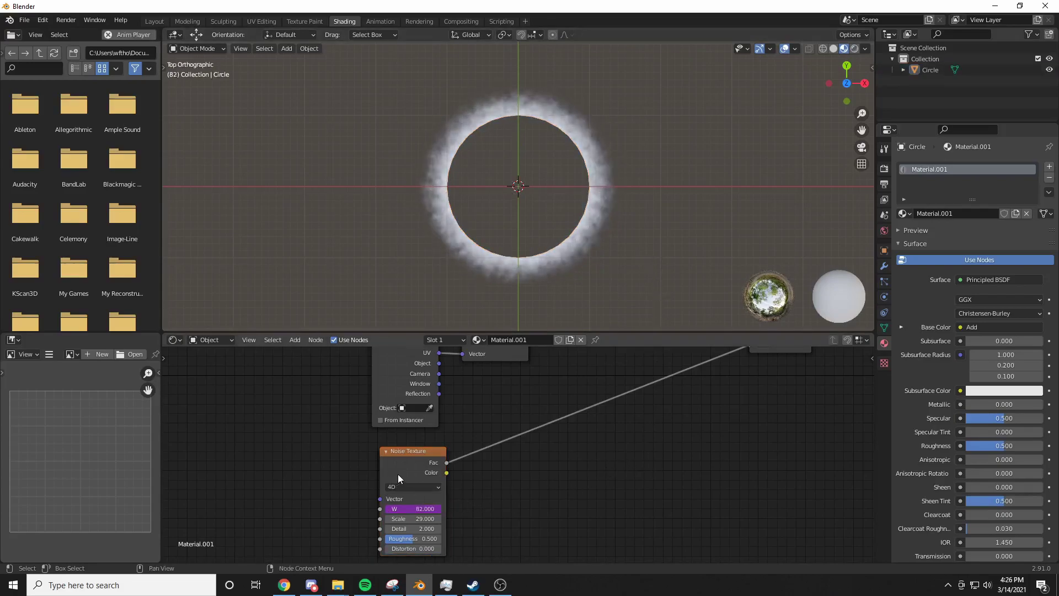
Slow the noise animation by changing the W driver expression to frame/60 while playback runs.
{"action": "left_click", "coordinate": [425, 509]}
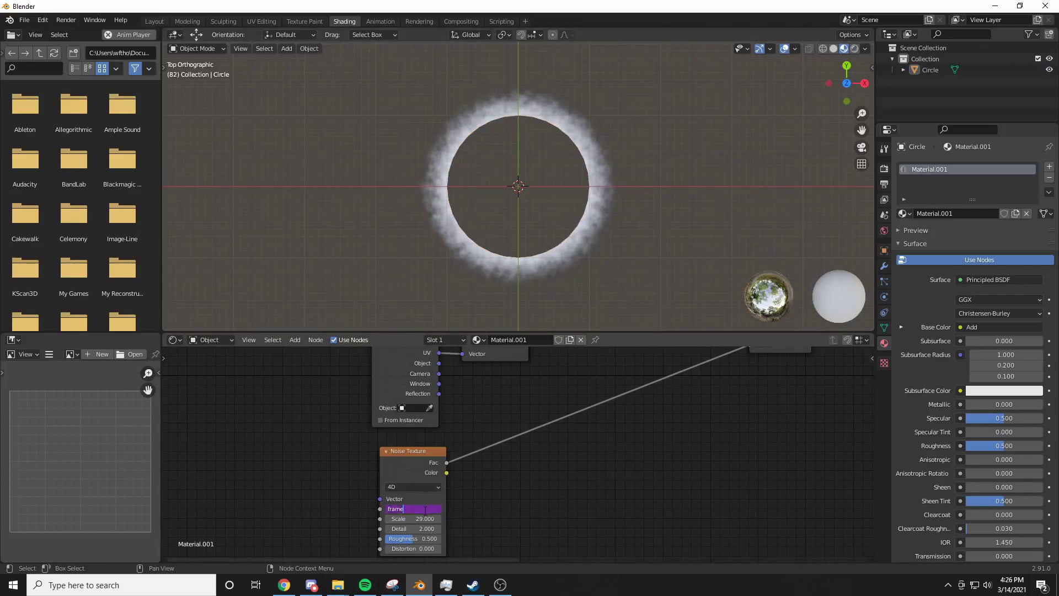
{"action": "key", "text": "space"}
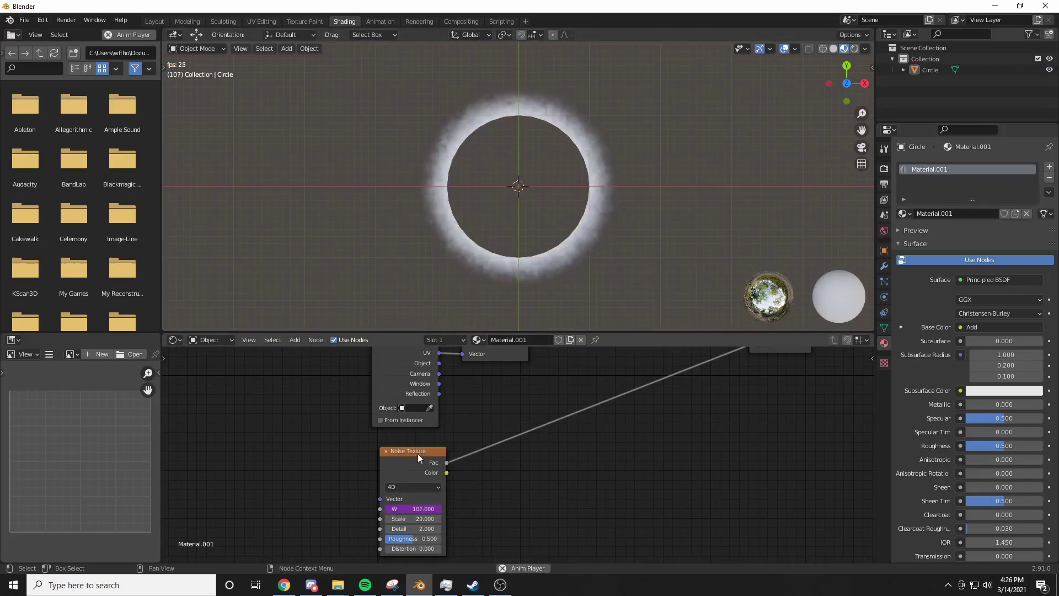
{"action": "type", "text": "/"}
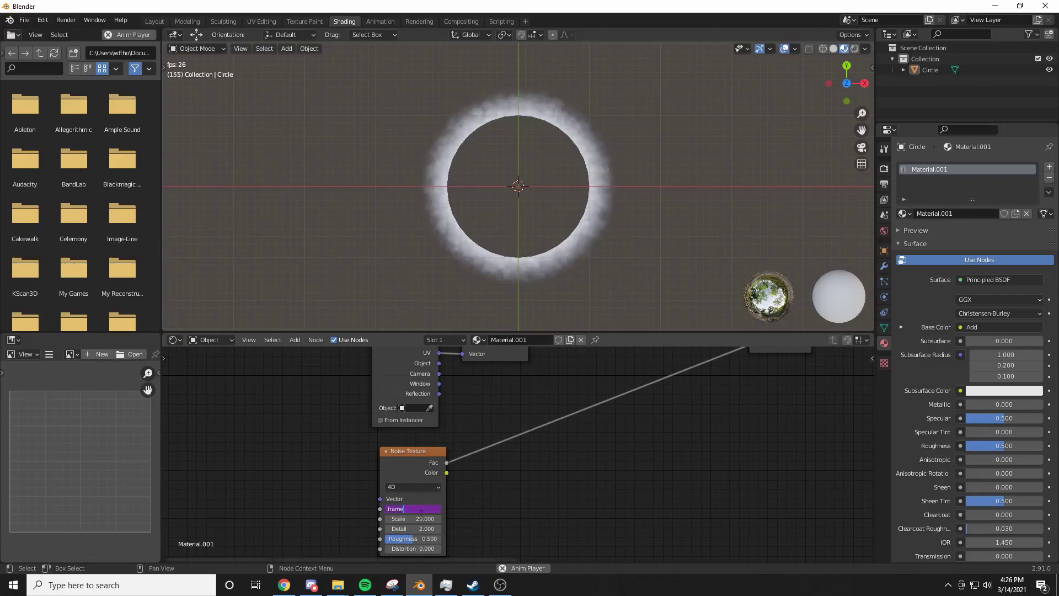
{"action": "type", "text": "60"}
{"action": "key", "text": "Return"}
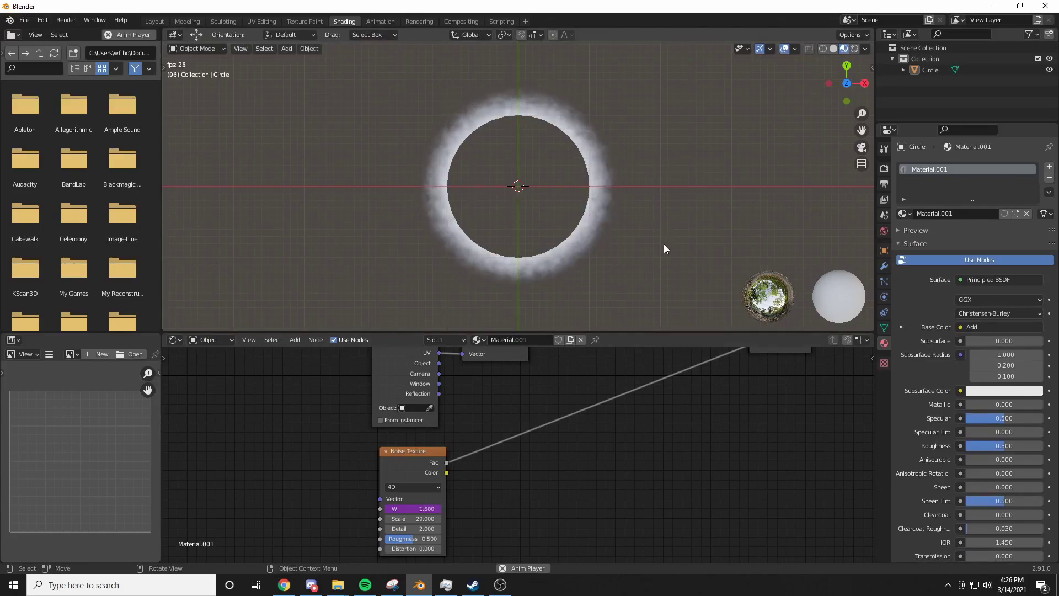
Shift the Principled BSDF to make room, insert a ColorRamp between the last Add node and Base Color, and stop the animation.
{"action": "scroll", "coordinate": [669, 439], "scroll_direction": "down", "scroll_amount": 1}
{"action": "scroll", "coordinate": [671, 444], "scroll_direction": "down", "scroll_amount": 2}
{"action": "left_click_drag", "start_coordinate": [611, 414], "coordinate": [657, 422]}
{"action": "key", "text": "shift+a"}
{"action": "left_click", "coordinate": [600, 395]}
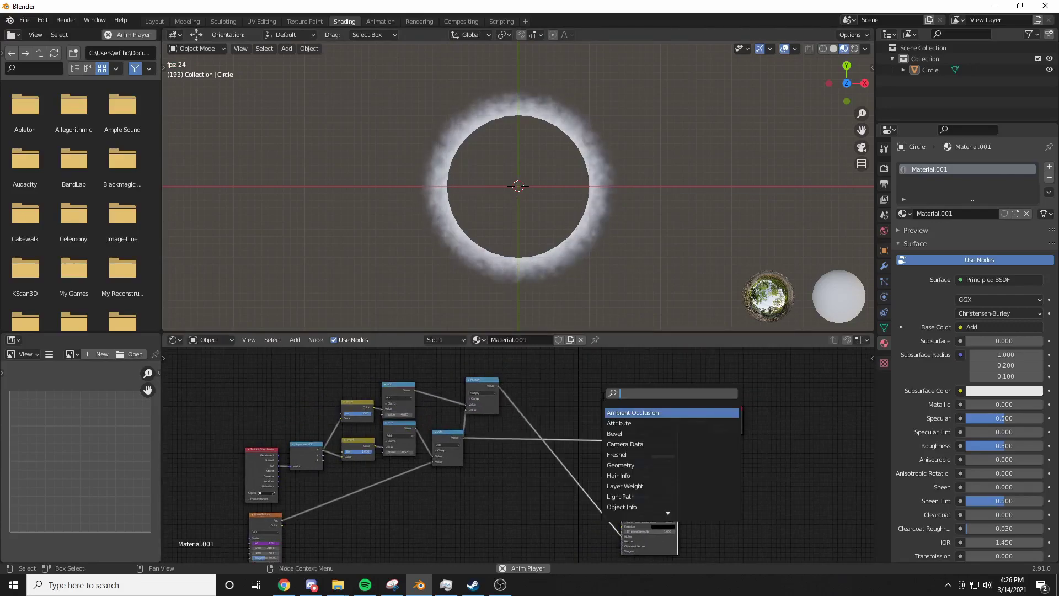
{"action": "type", "text": "col"}
{"action": "key", "text": "Down"}
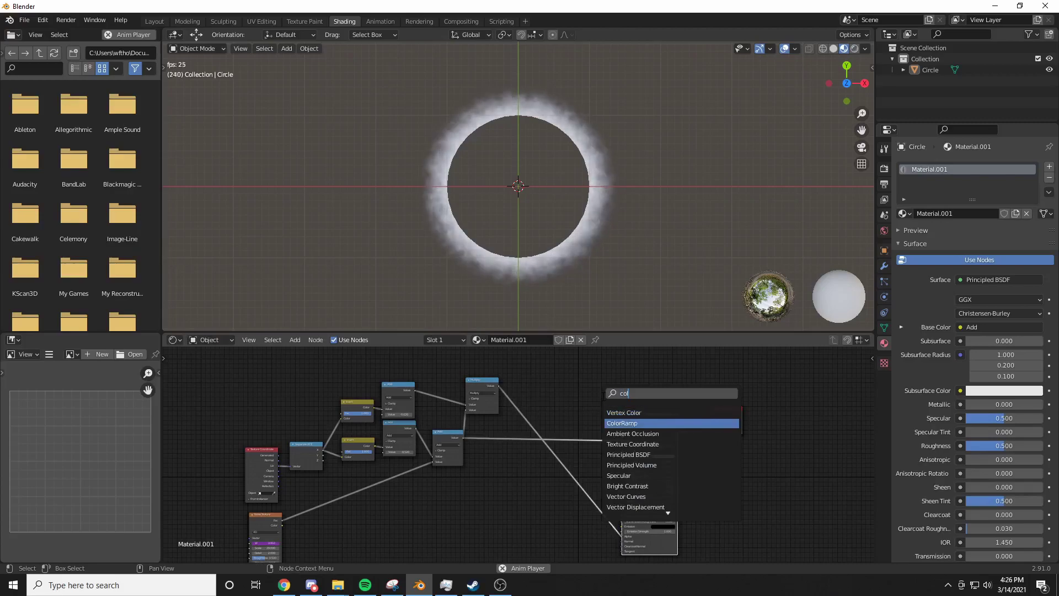
{"action": "key", "text": "Return"}
{"action": "left_click", "coordinate": [582, 426]}
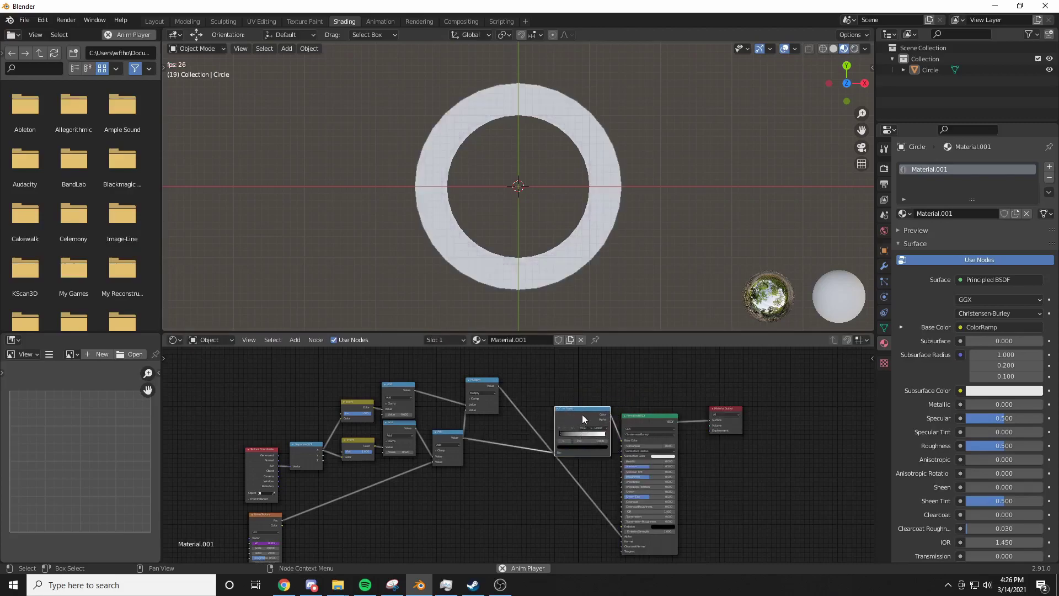
{"action": "key", "text": "space"}
{"action": "scroll", "coordinate": [569, 379], "scroll_direction": "up", "scroll_amount": 2}
{"action": "scroll", "coordinate": [556, 399], "scroll_direction": "up", "scroll_amount": 2}
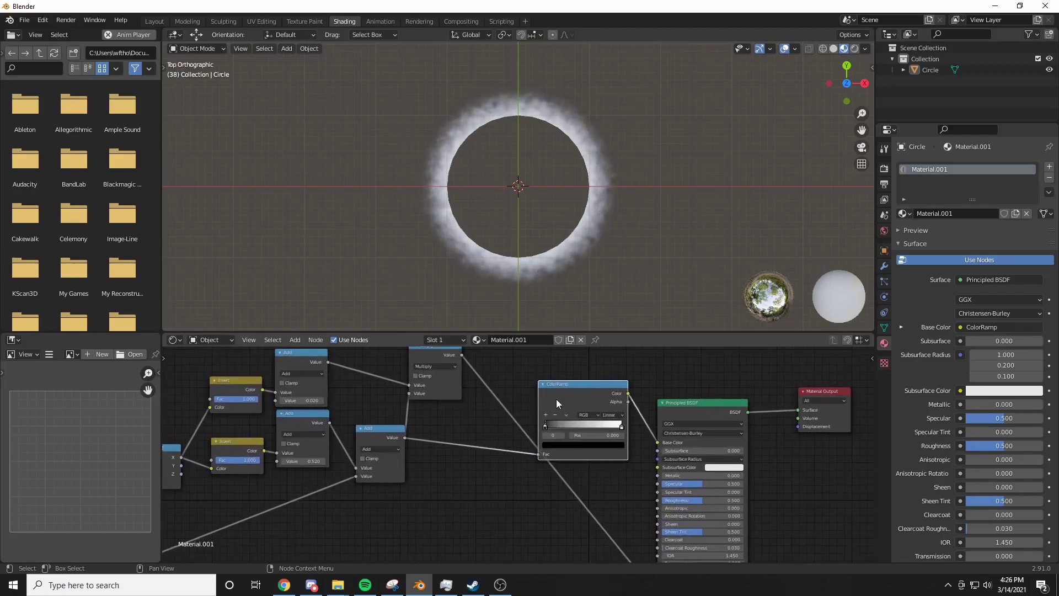
Add a middle stop at position 0.500 to the ColorRamp and color it deep blue.
{"action": "left_click", "coordinate": [556, 403]}
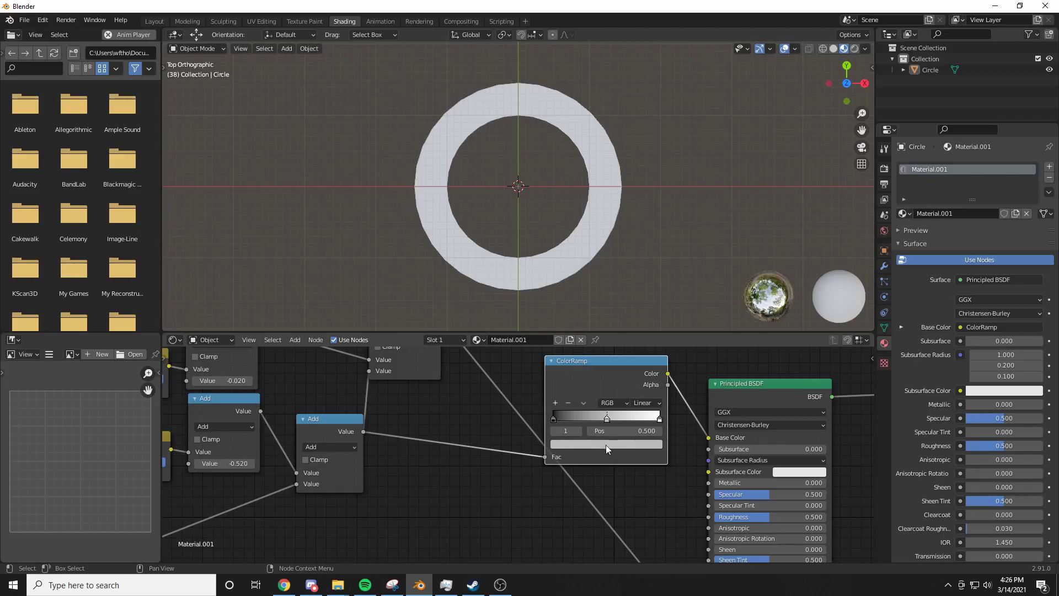
{"action": "left_click_drag", "start_coordinate": [598, 381], "coordinate": [600, 369]}
{"action": "left_click", "coordinate": [634, 430]}
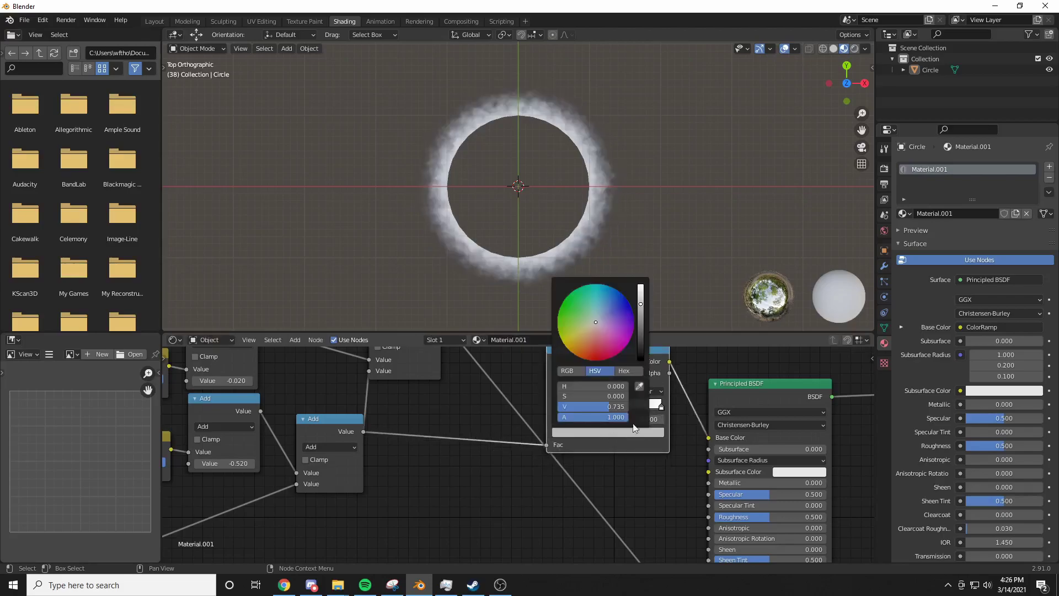
{"action": "mouse_move", "coordinate": [596, 325]}
{"action": "left_mouse_down"}
{"action": "mouse_move", "coordinate": [609, 288]}
{"action": "mouse_move", "coordinate": [618, 291]}
{"action": "left_mouse_up"}
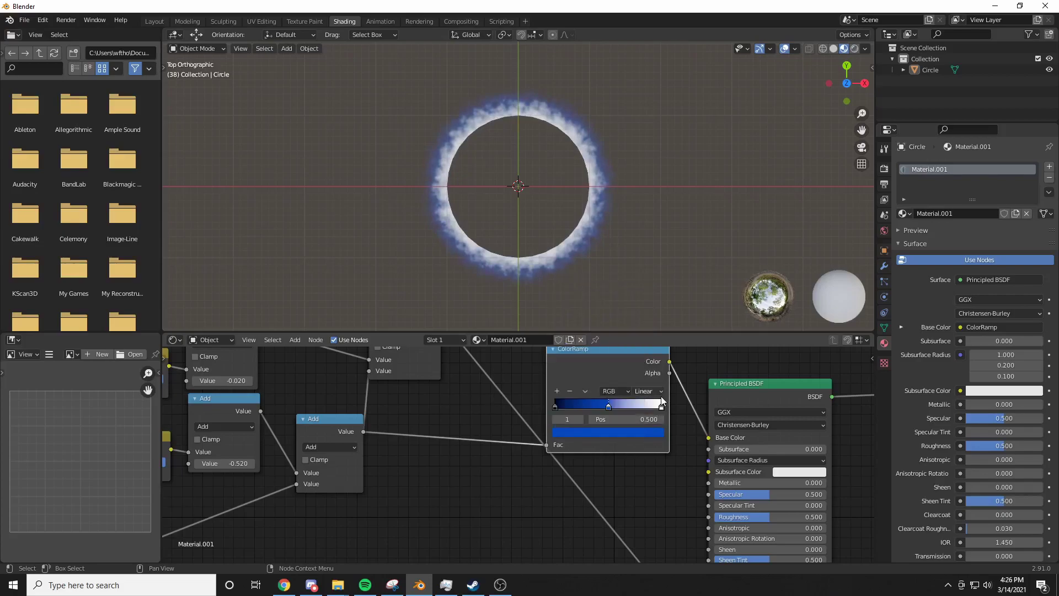
Change the ColorRamp's end stop at position 1.000 from white to a bright light blue.
{"action": "left_click", "coordinate": [659, 406]}
{"action": "left_click", "coordinate": [655, 433]}
{"action": "left_click_drag", "start_coordinate": [607, 330], "coordinate": [609, 286]}
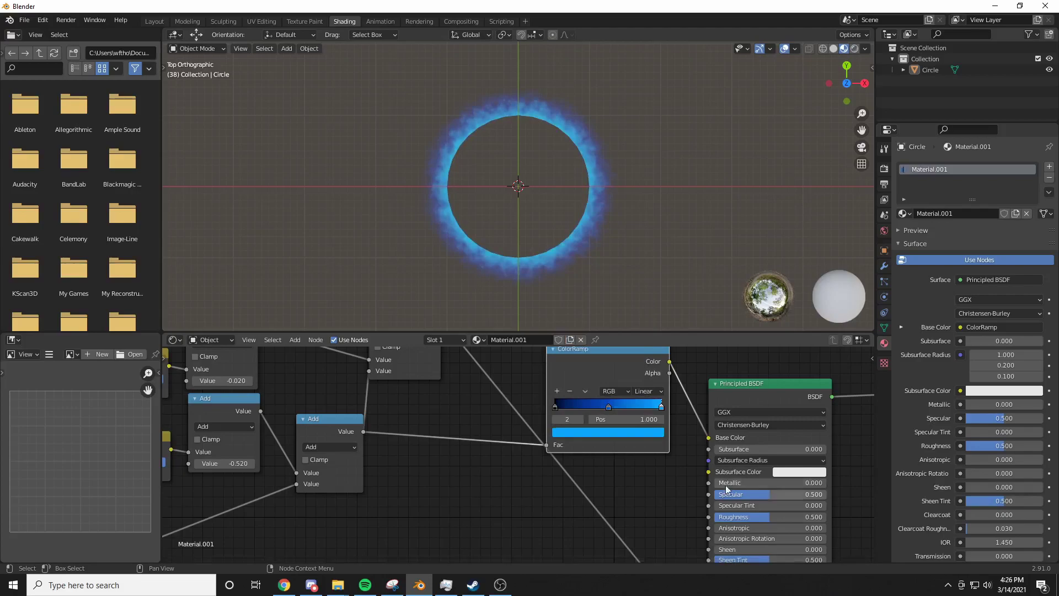
Shift the Principled BSDF further from the ColorRamp and connect the ramp's Color output to its Emission input.
{"action": "scroll", "coordinate": [607, 433], "scroll_direction": "down", "scroll_amount": 2}
{"action": "scroll", "coordinate": [478, 440], "scroll_direction": "up", "scroll_amount": 2}
{"action": "middle_click_drag", "start_coordinate": [477, 436], "coordinate": [548, 415]}
{"action": "scroll", "coordinate": [542, 414], "scroll_direction": "down", "scroll_amount": 2}
{"action": "scroll", "coordinate": [542, 415], "scroll_direction": "down", "scroll_amount": 4}
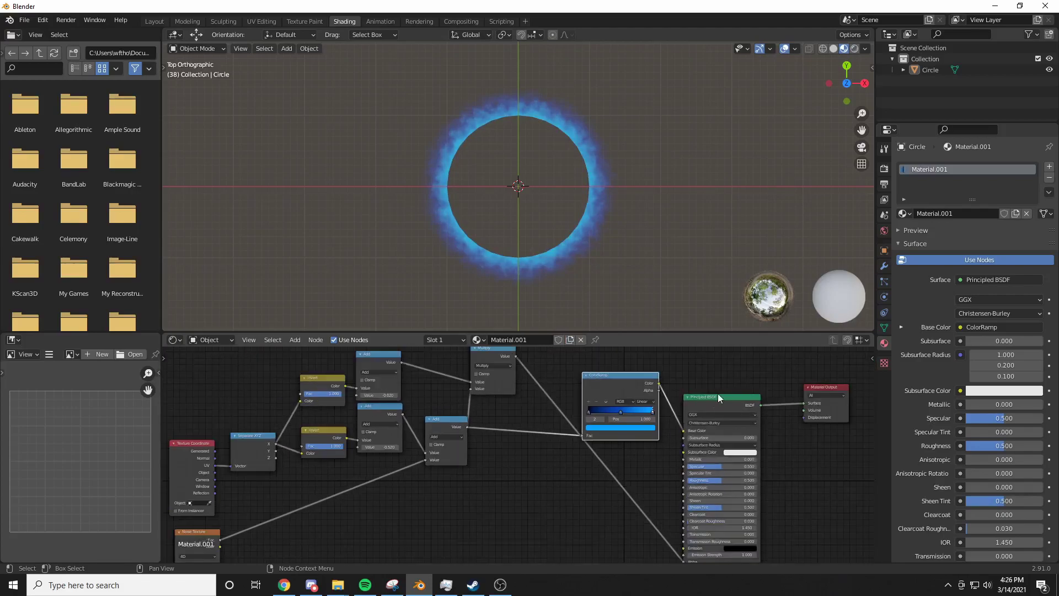
{"action": "left_click", "coordinate": [719, 395]}
{"action": "left_click_drag", "start_coordinate": [734, 400], "coordinate": [768, 394]}
{"action": "middle_click_drag", "start_coordinate": [689, 411], "coordinate": [614, 376]}
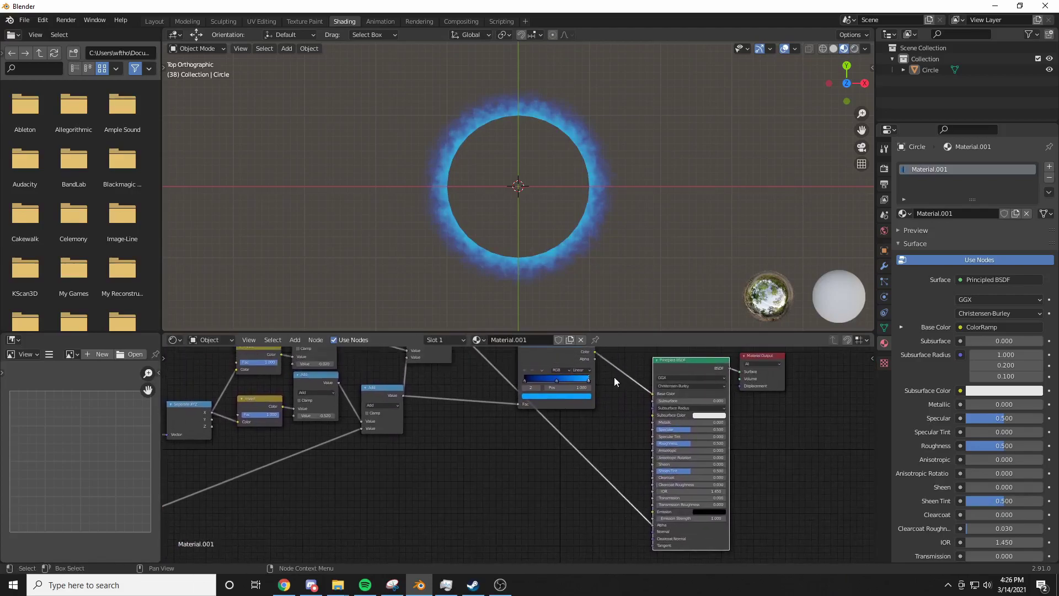
{"action": "left_click_drag", "start_coordinate": [596, 352], "coordinate": [654, 511]}
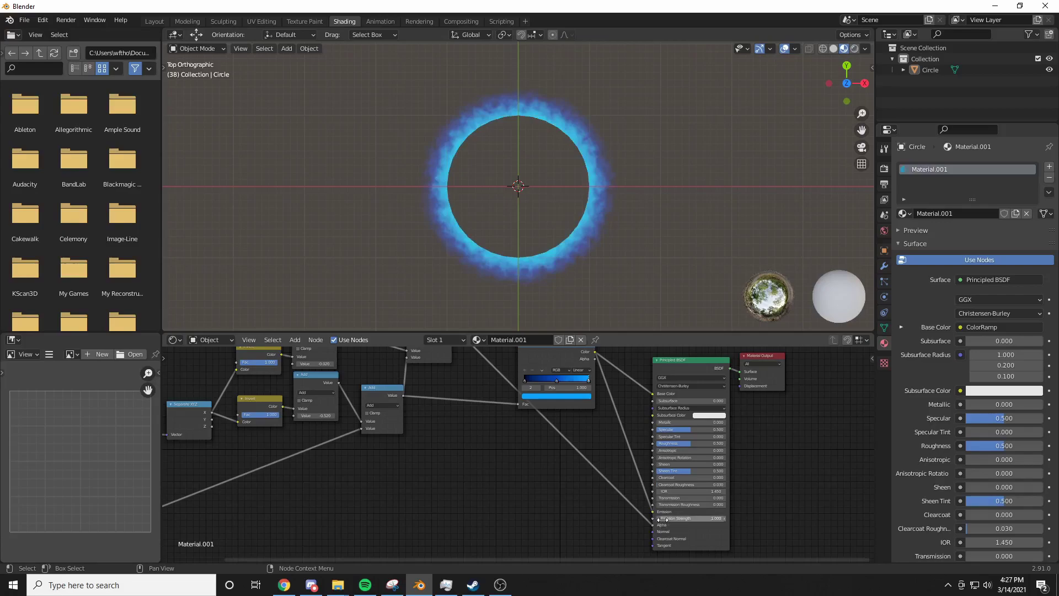
Set the Principled BSDF's Emission Strength to 2.8 and play the animation to preview the glowing ring.
{"action": "left_click_drag", "start_coordinate": [698, 522], "coordinate": [708, 522]}
{"action": "left_click", "coordinate": [708, 518]}
{"action": "type", "text": "2.8"}
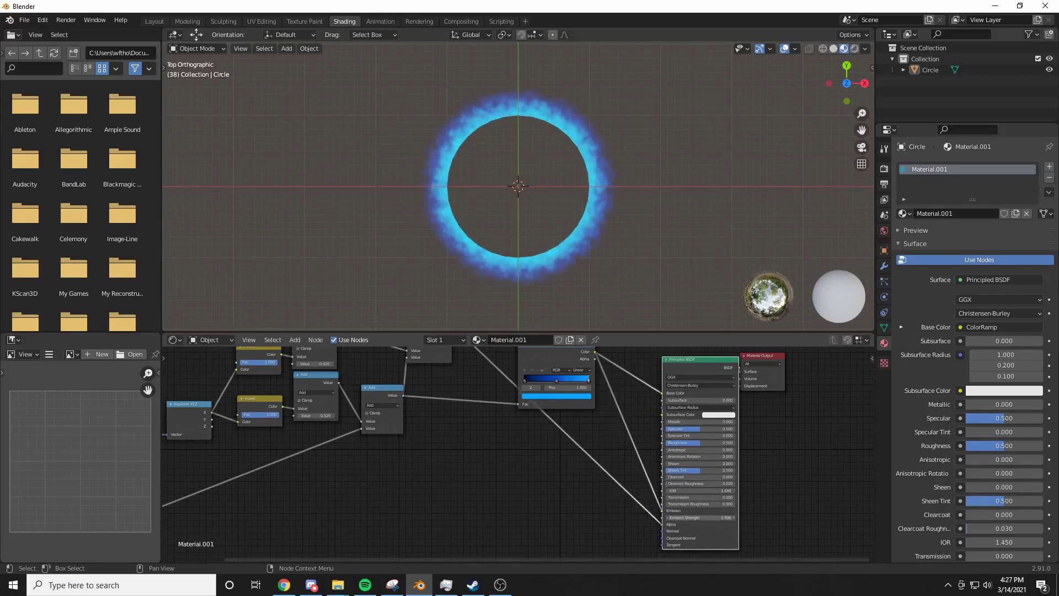
{"action": "key", "text": "Return"}
{"action": "key", "text": "space"}
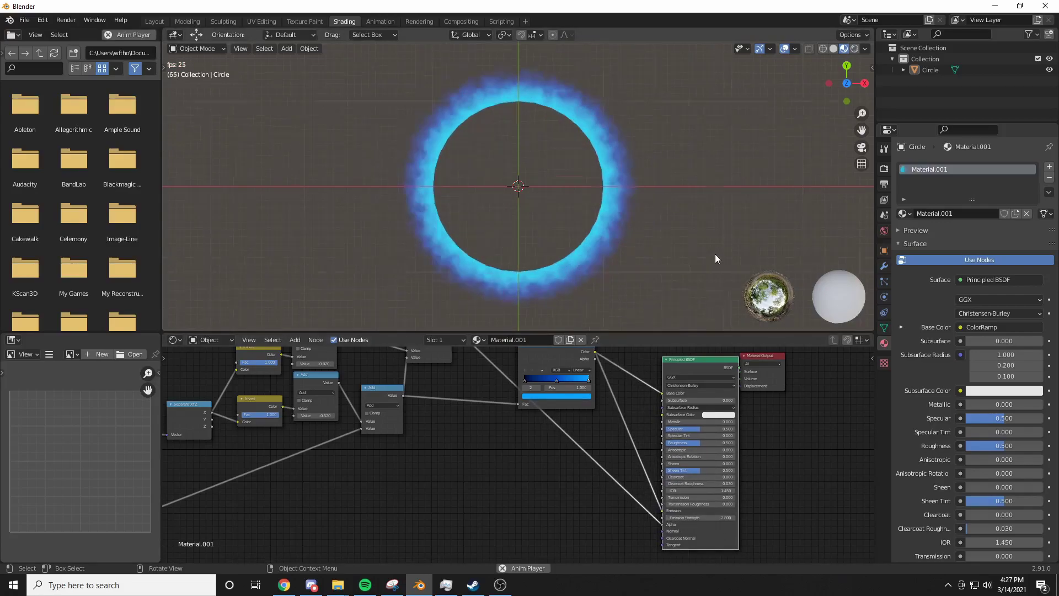
{"action": "middle_click_drag", "start_coordinate": [715, 254], "coordinate": [750, 250]}
{"action": "scroll", "coordinate": [732, 209], "scroll_direction": "down", "scroll_amount": 1}
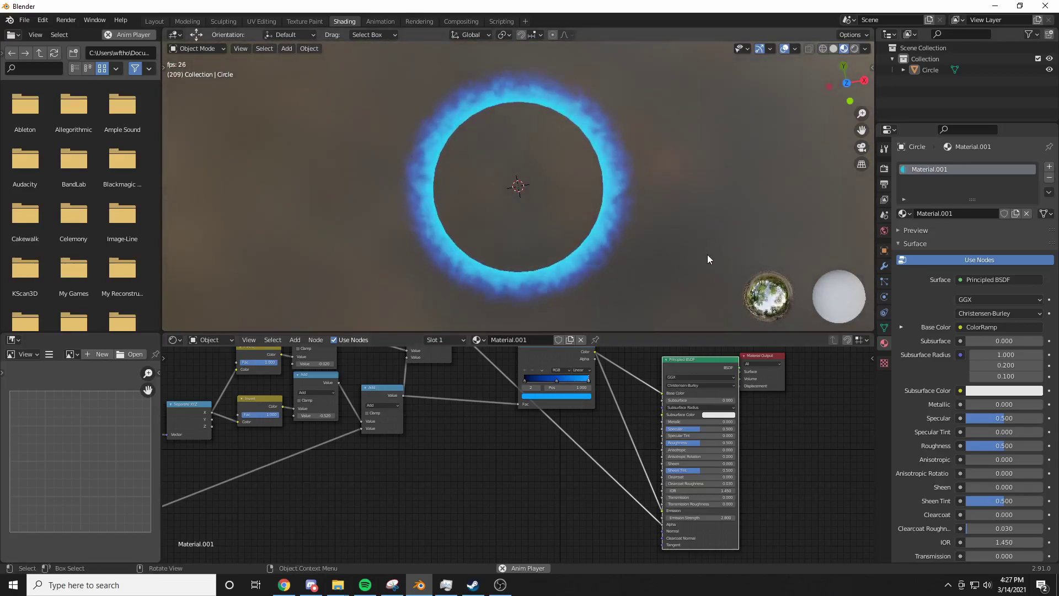
Stop the animation, duplicate the ring and place the copy beside the original.
{"action": "key", "text": "space"}
{"action": "left_click", "coordinate": [622, 230]}
{"action": "key", "text": "shift+d"}
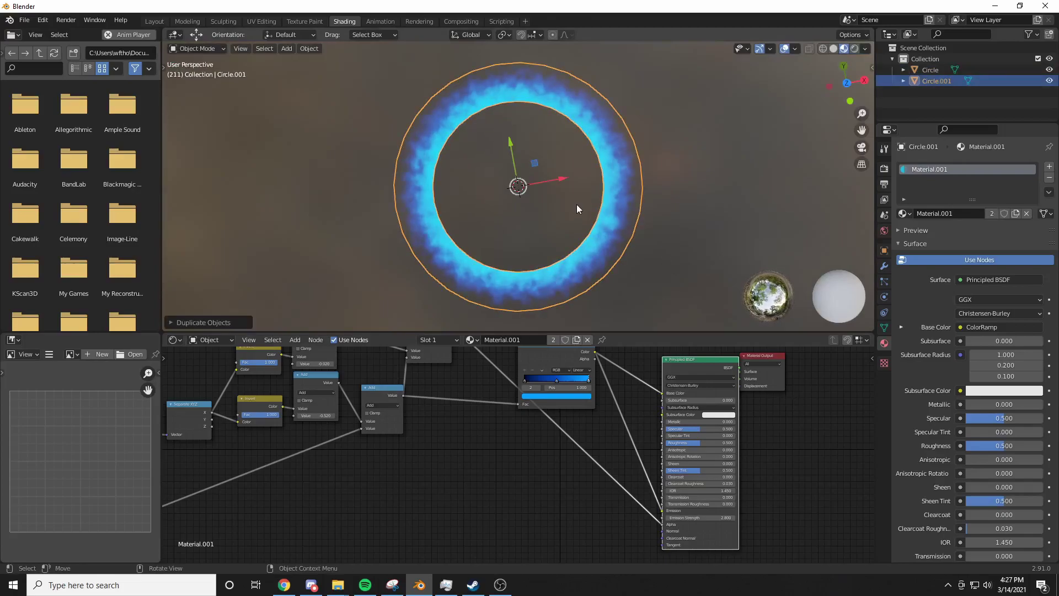
{"action": "left_click_drag", "start_coordinate": [547, 181], "coordinate": [843, 127]}
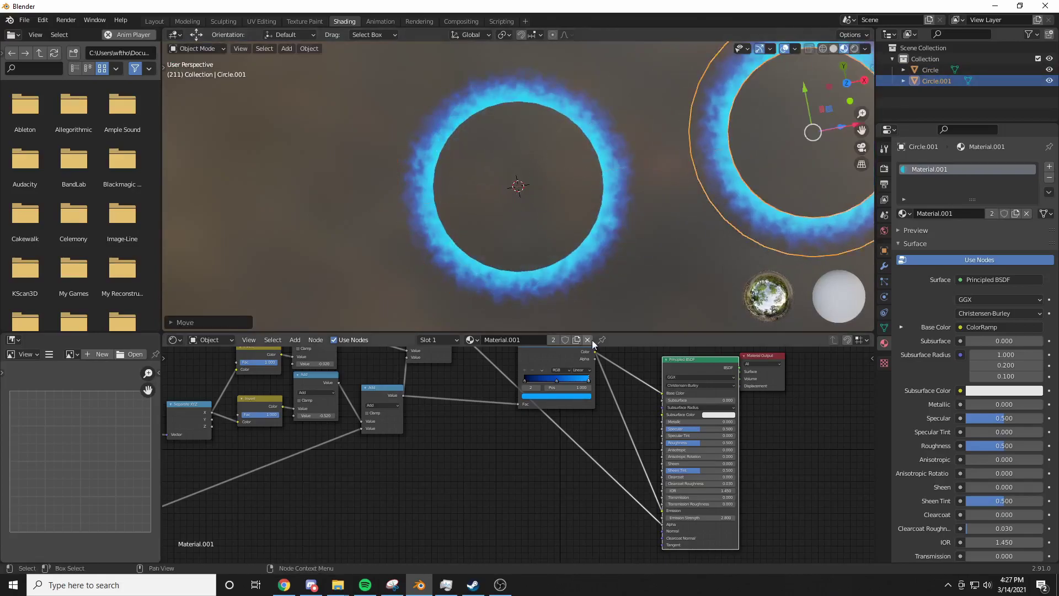
Make the material of the duplicated ring a single-user copy and keep that ring selected for editing.
{"action": "left_click", "coordinate": [550, 340]}
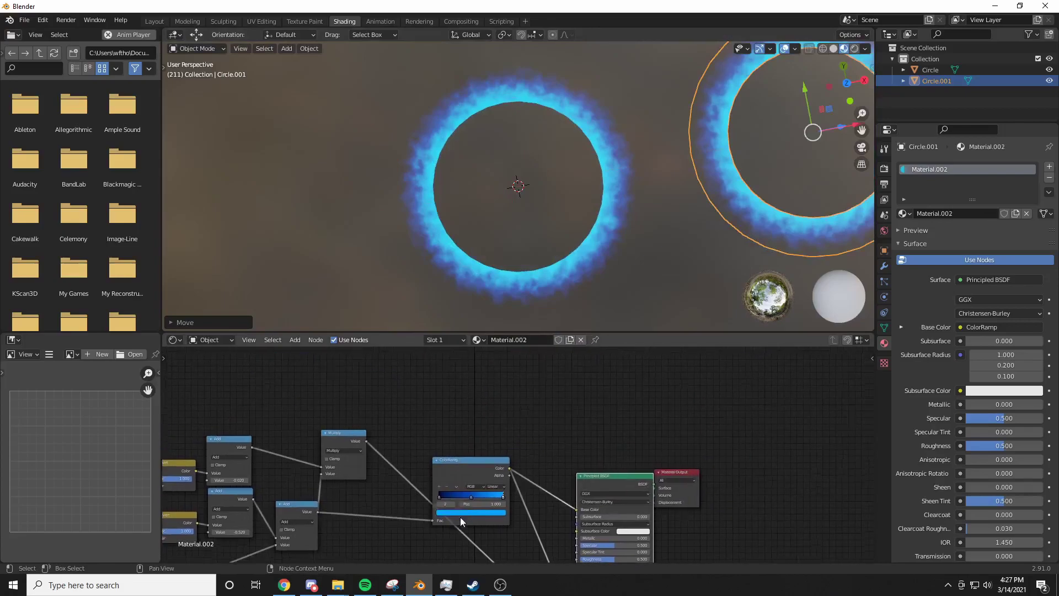
{"action": "key", "text": "KP_Decimal"}
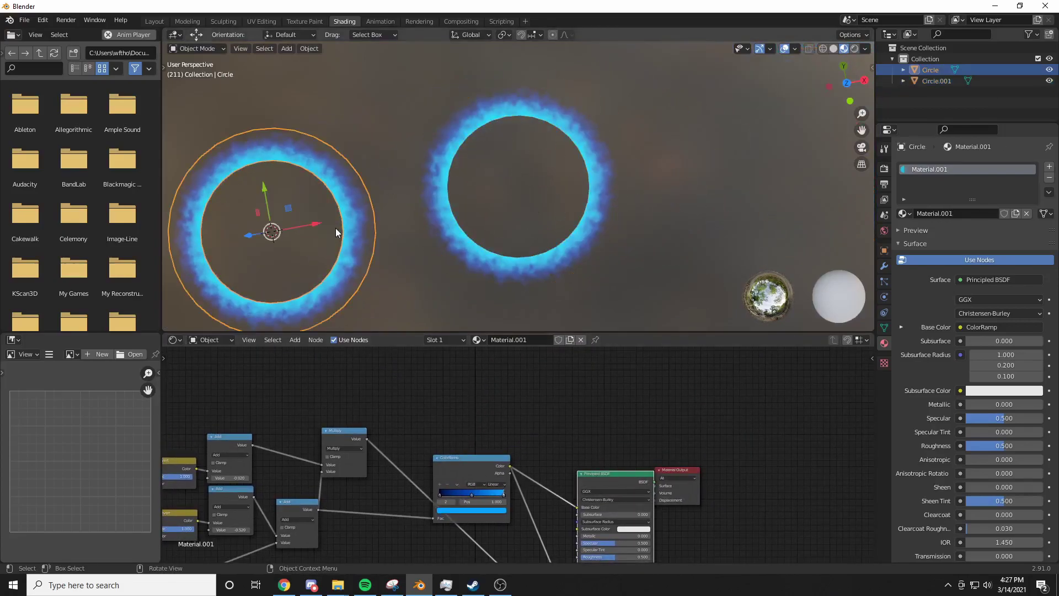
{"action": "left_click", "coordinate": [488, 254]}
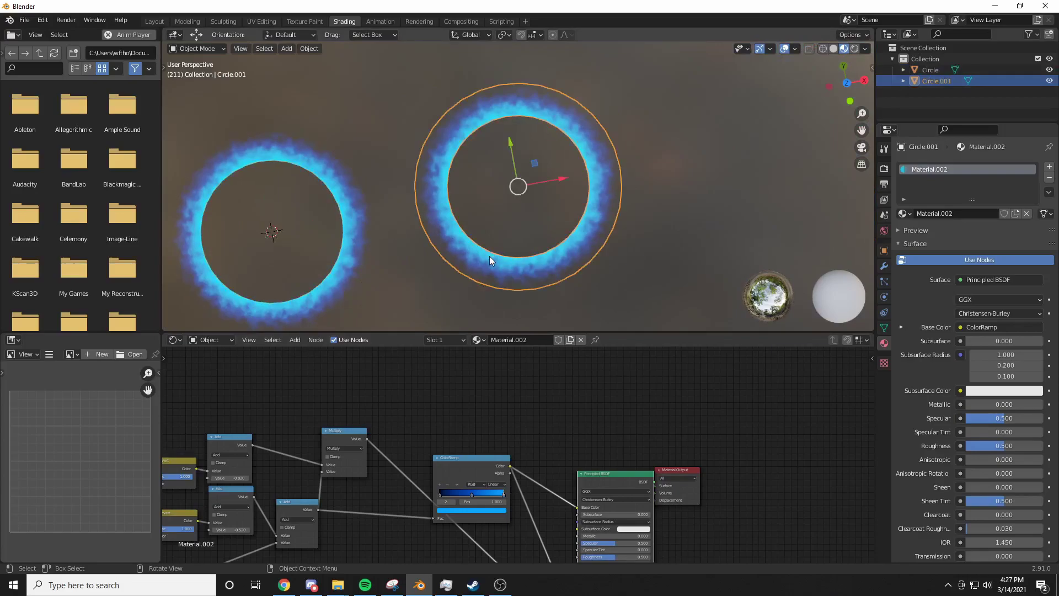
Recolor the middle stop of the duplicated ring's ColorRamp to crimson red.
{"action": "scroll", "coordinate": [478, 552], "scroll_direction": "up", "scroll_amount": 3}
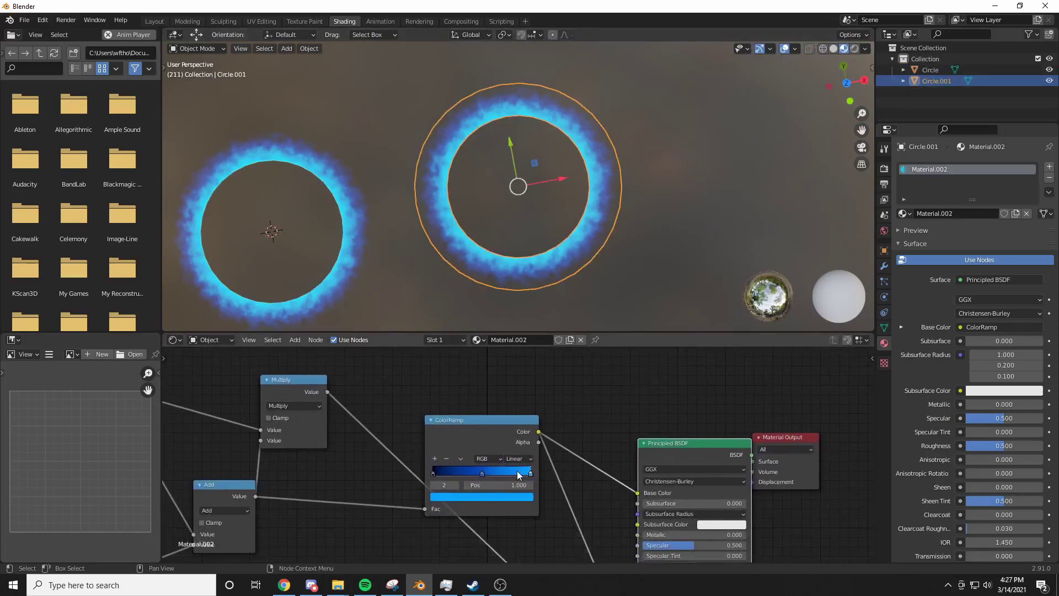
{"action": "left_click", "coordinate": [482, 474]}
{"action": "left_click", "coordinate": [482, 496]}
{"action": "left_click", "coordinate": [474, 430]}
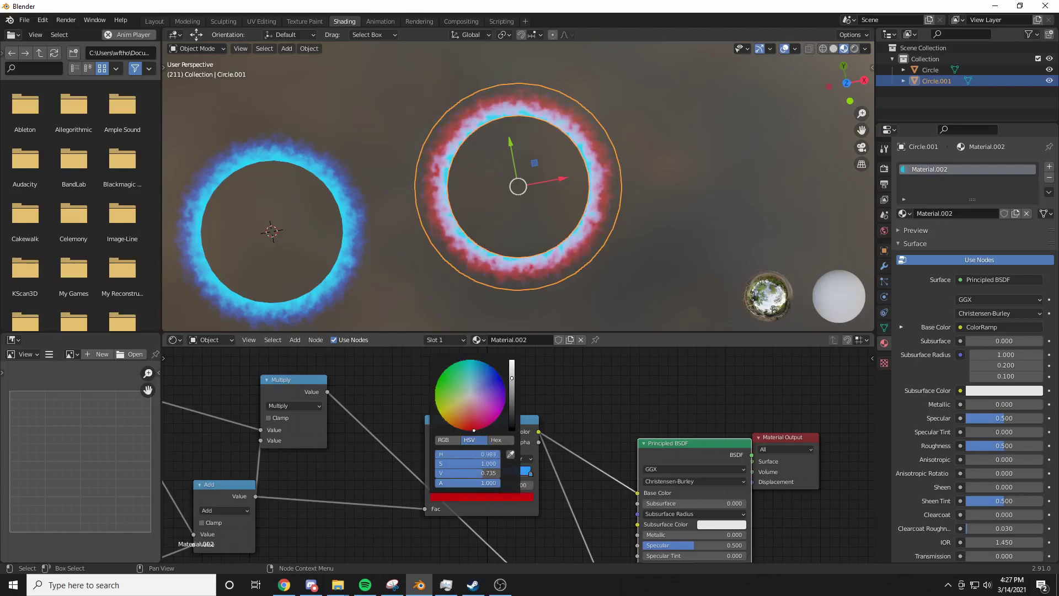
Recolor the end stop of the duplicated ring's ColorRamp to orange.
{"action": "left_click", "coordinate": [531, 475]}
{"action": "left_click", "coordinate": [515, 497]}
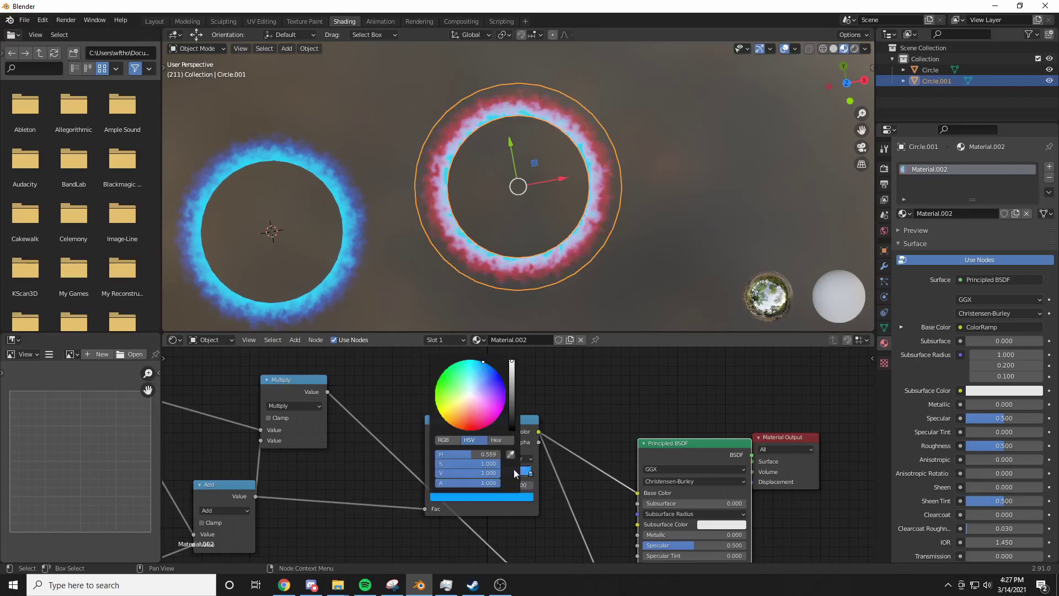
{"action": "left_click", "coordinate": [473, 410]}
{"action": "left_click_drag", "start_coordinate": [472, 410], "coordinate": [462, 430]}
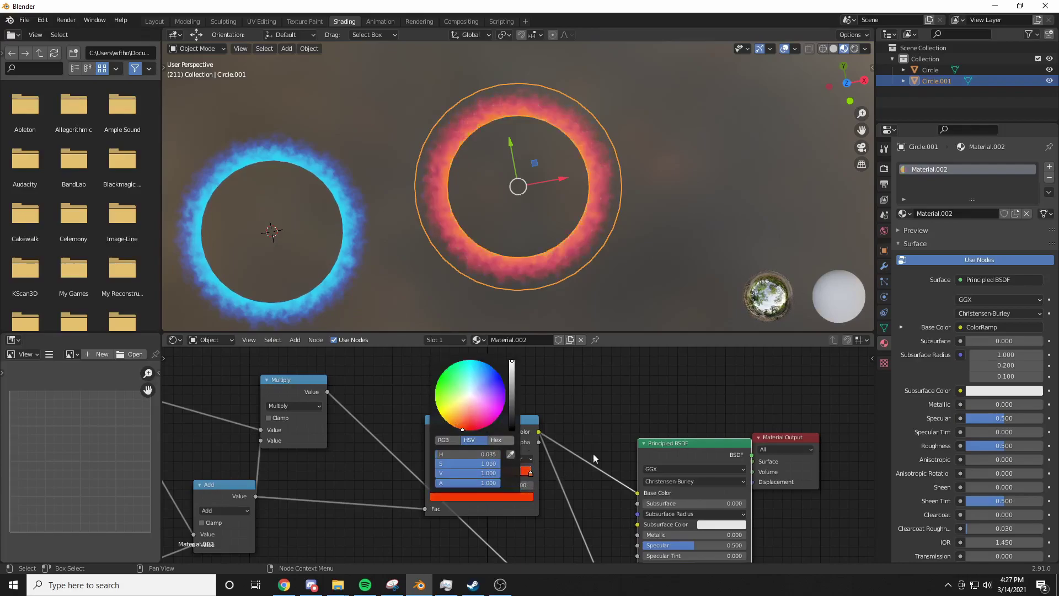
{"action": "scroll", "coordinate": [617, 260], "scroll_direction": "down", "scroll_amount": 3}
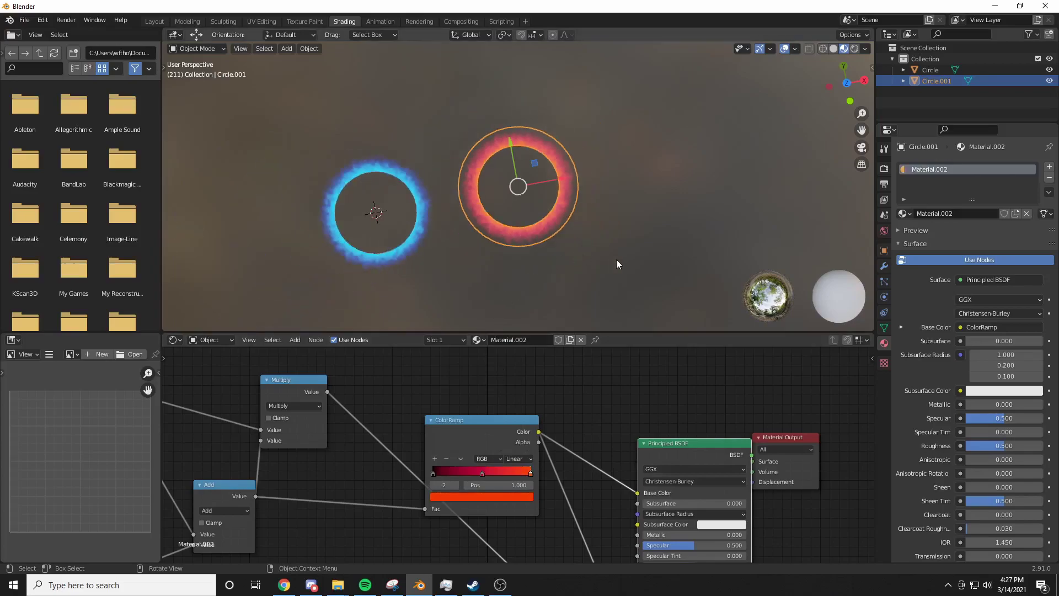
{"action": "left_click", "coordinate": [526, 499]}
{"action": "left_click_drag", "start_coordinate": [468, 428], "coordinate": [459, 423]}
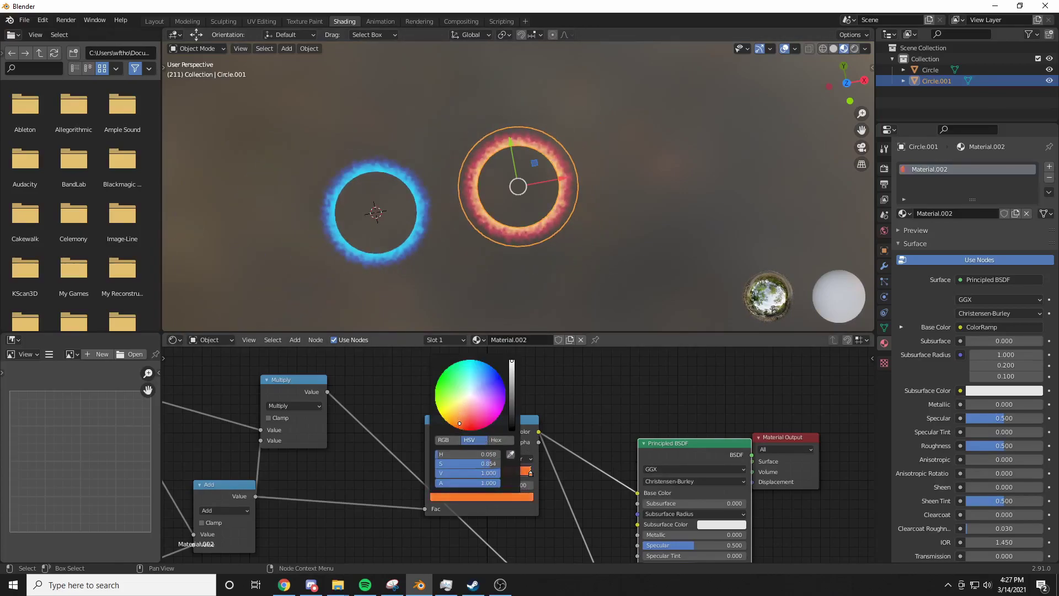
Play the animation with both rings deselected and examine the blue and orange portals from different angles.
{"action": "left_click", "coordinate": [596, 297]}
{"action": "key", "text": "space"}
{"action": "scroll", "coordinate": [579, 292], "scroll_direction": "up", "scroll_amount": 3}
{"action": "middle_click_drag", "start_coordinate": [575, 260], "coordinate": [596, 203]}
{"action": "scroll", "coordinate": [443, 241], "scroll_direction": "down", "scroll_amount": 1}
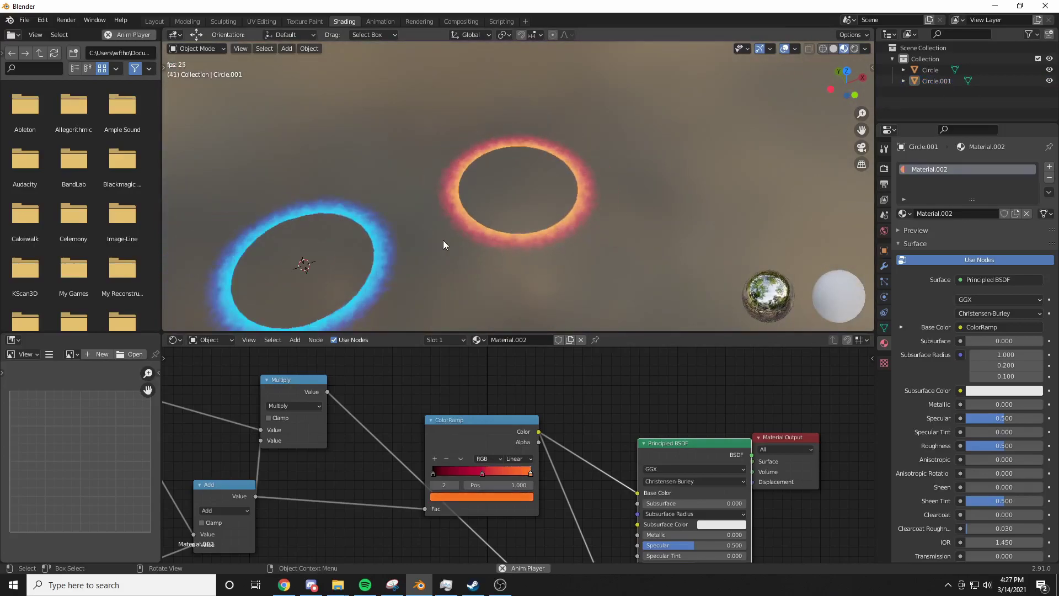
{"action": "left_click_drag", "start_coordinate": [326, 279], "coordinate": [564, 200]}
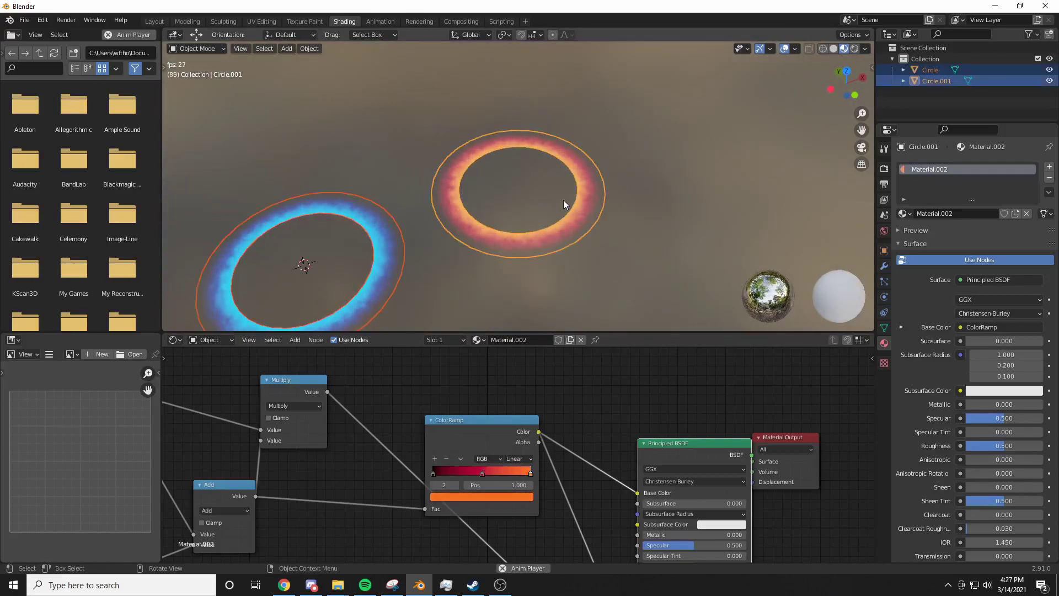
{"action": "key", "text": "KP_Decimal"}
{"action": "left_click", "coordinate": [629, 247]}
{"action": "scroll", "coordinate": [629, 247], "scroll_direction": "up", "scroll_amount": 2}
{"action": "middle_click_drag", "start_coordinate": [629, 247], "coordinate": [553, 248]}
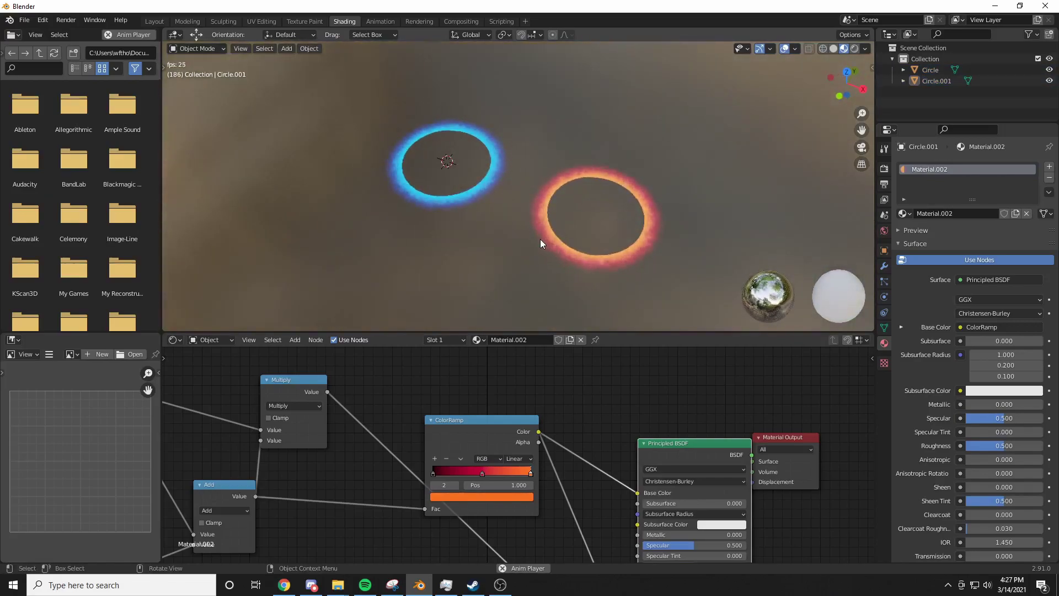